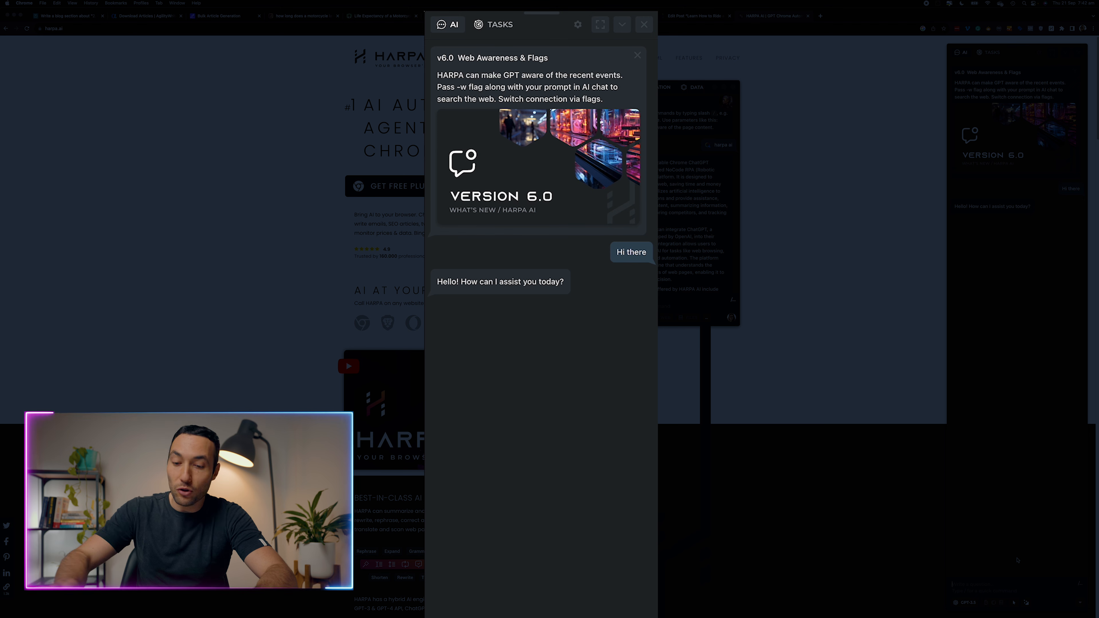
Step: Browse the full list of HARPA commands and start the Outrank SEO article command
{"action": "type", "text": "/"}
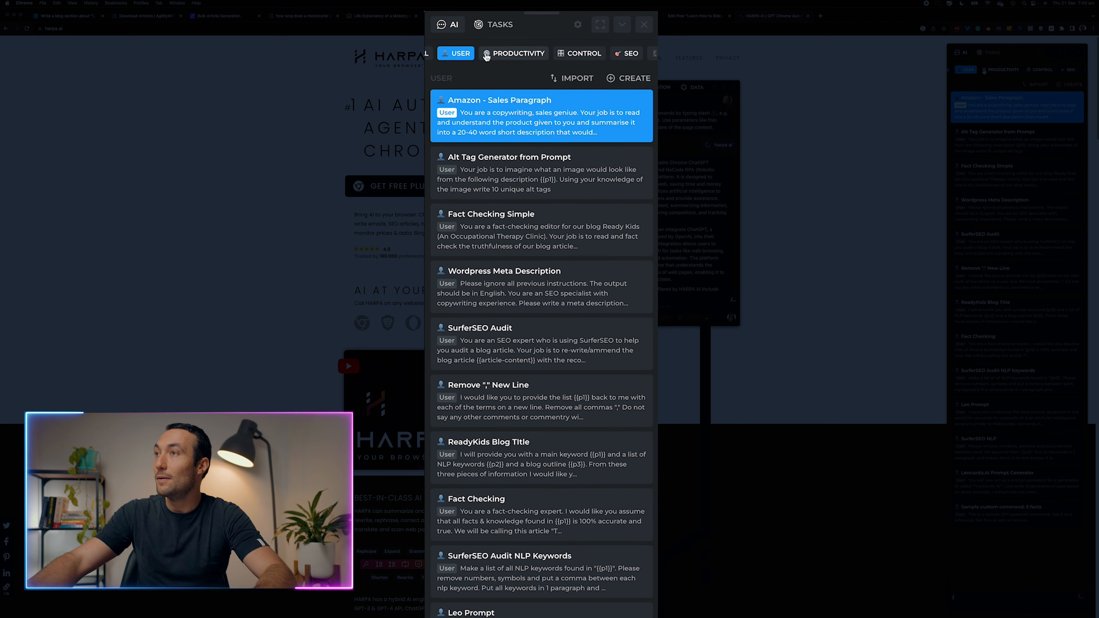
{"action": "left_click", "coordinate": [472, 55]}
{"action": "left_click", "coordinate": [447, 53]}
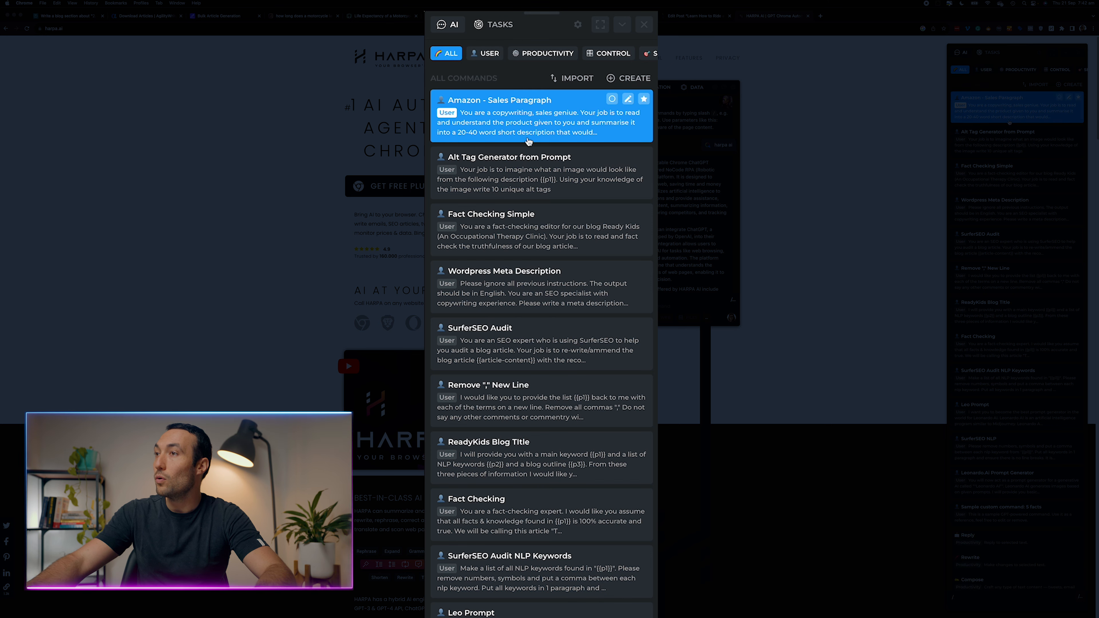
{"action": "scroll", "coordinate": [528, 165], "scroll_direction": "down", "scroll_amount": 6}
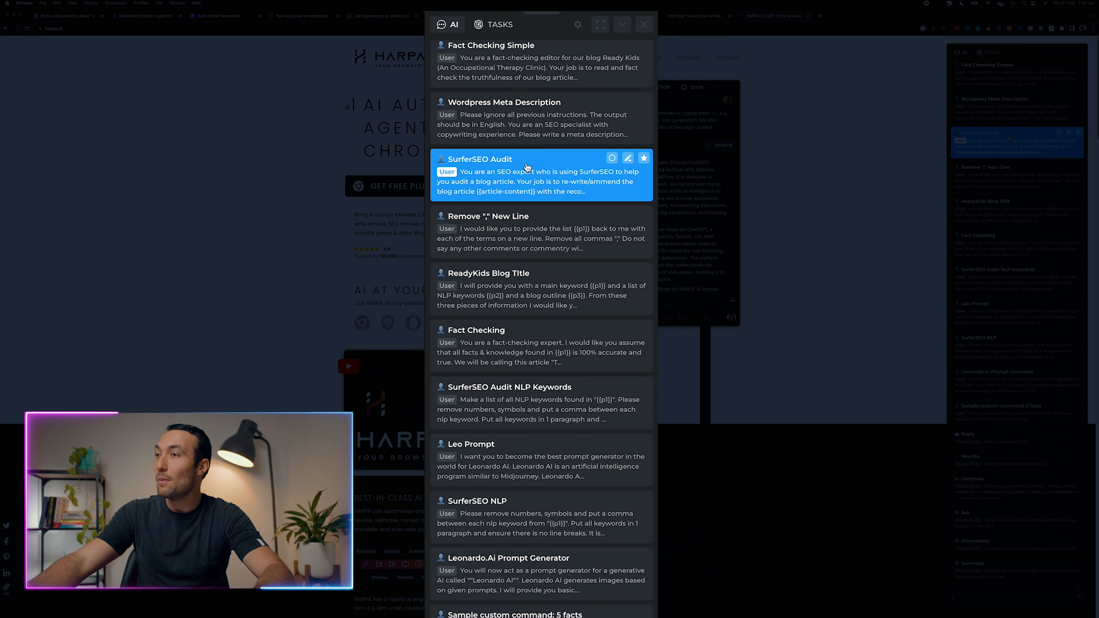
{"action": "scroll", "coordinate": [523, 194], "scroll_direction": "down", "scroll_amount": 5}
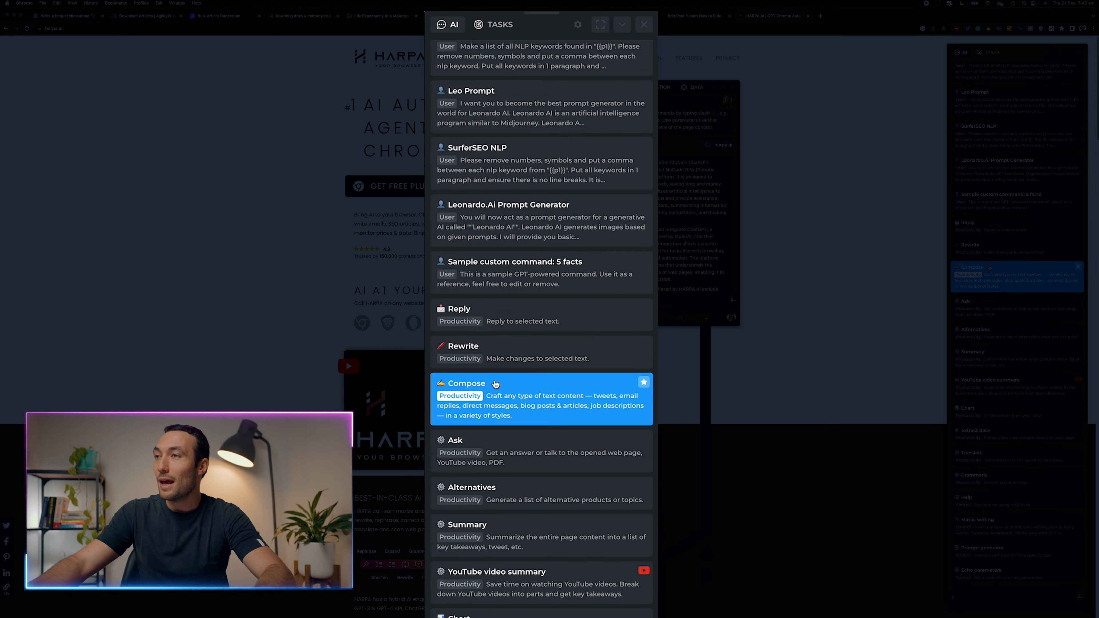
{"action": "scroll", "coordinate": [502, 406], "scroll_direction": "down", "scroll_amount": 5}
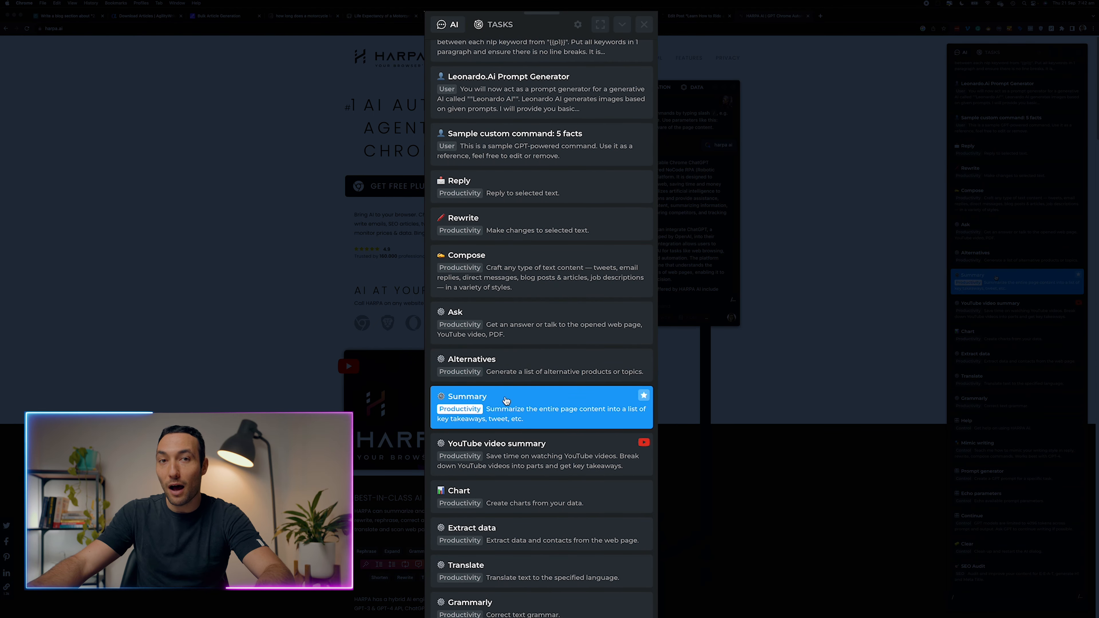
{"action": "scroll", "coordinate": [528, 476], "scroll_direction": "down", "scroll_amount": 3}
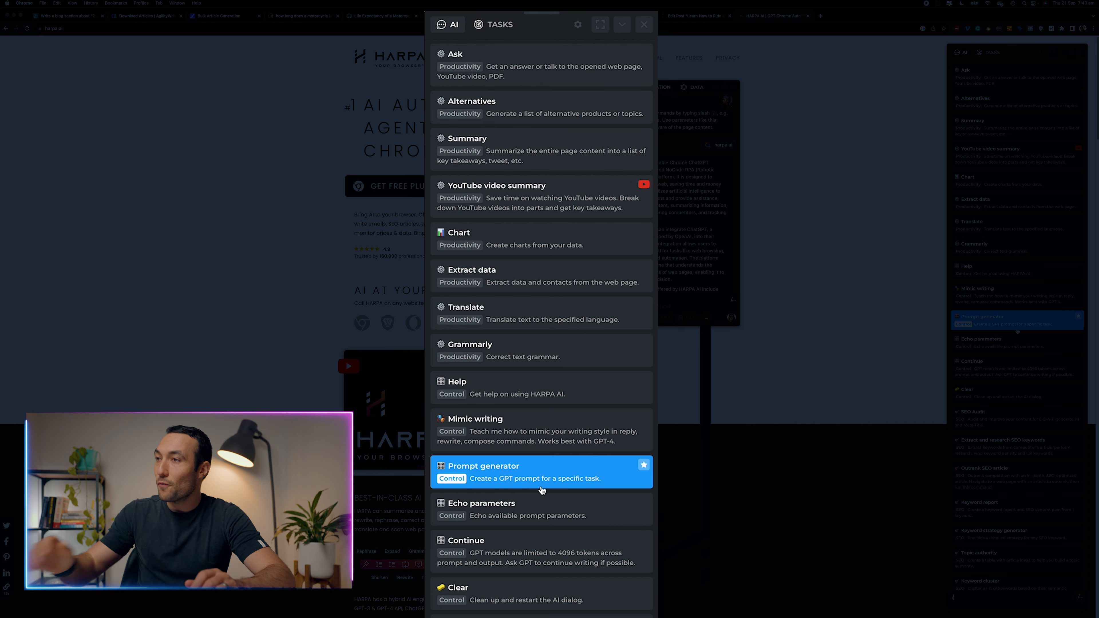
{"action": "scroll", "coordinate": [512, 425], "scroll_direction": "down", "scroll_amount": 7}
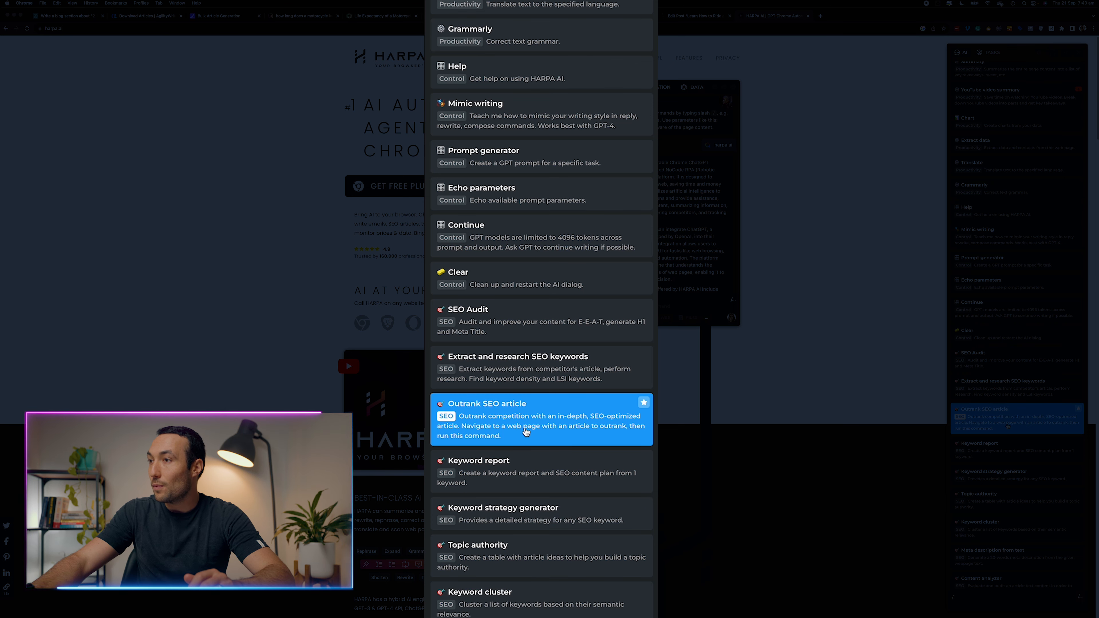
{"action": "left_click", "coordinate": [526, 431]}
Step: Copy the motorcycle life expectancy article on motor.onehowto.com down to the "Dirty exhaust pipe" list item
{"action": "scroll", "coordinate": [522, 446], "scroll_direction": "up", "scroll_amount": 5}
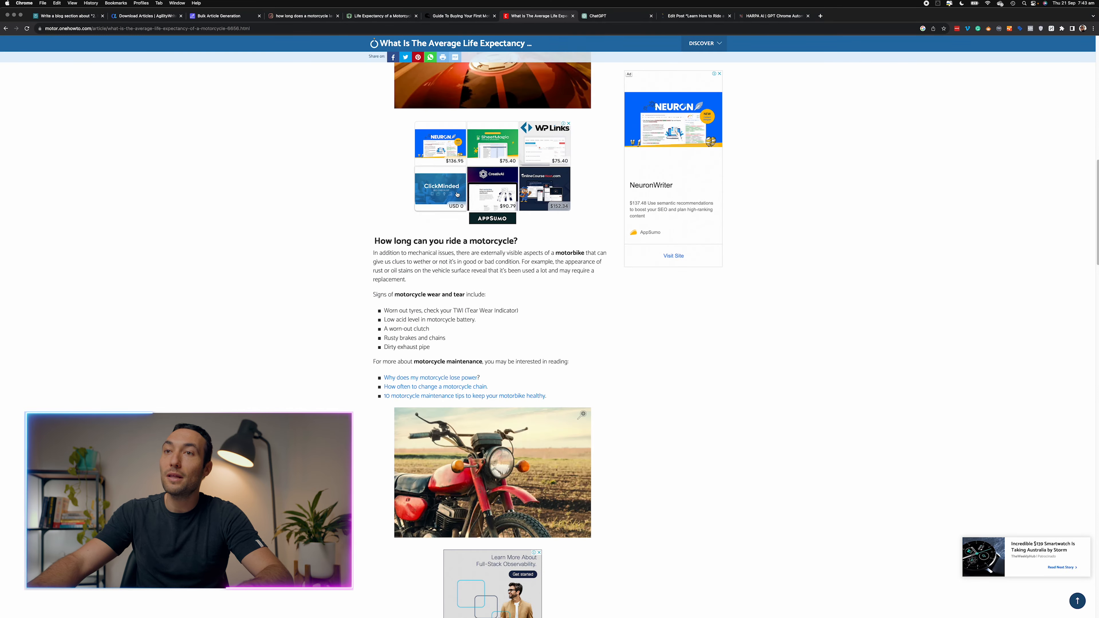
{"action": "scroll", "coordinate": [475, 208], "scroll_direction": "down", "scroll_amount": 15}
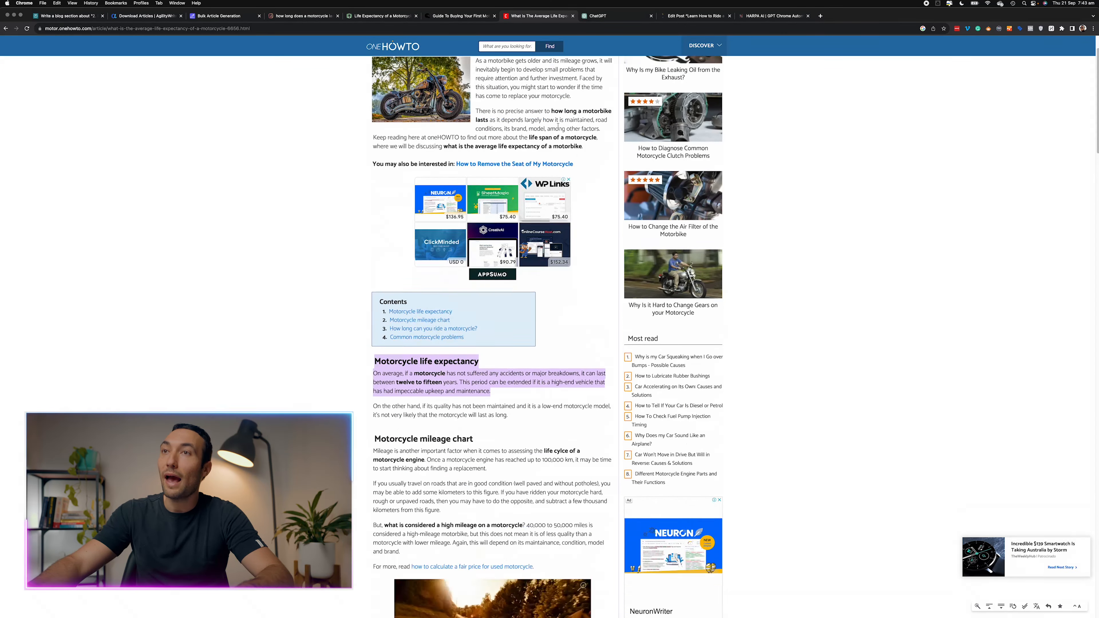
{"action": "scroll", "coordinate": [525, 215], "scroll_direction": "down", "scroll_amount": 1}
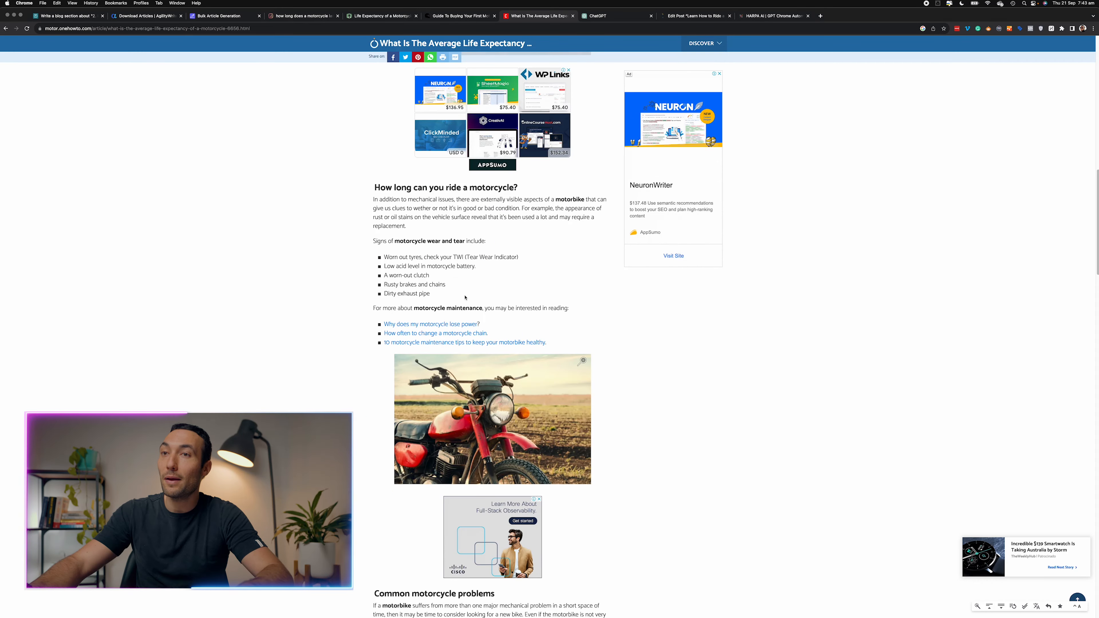
{"action": "left_click_drag", "start_coordinate": [465, 297], "coordinate": [501, 294]}
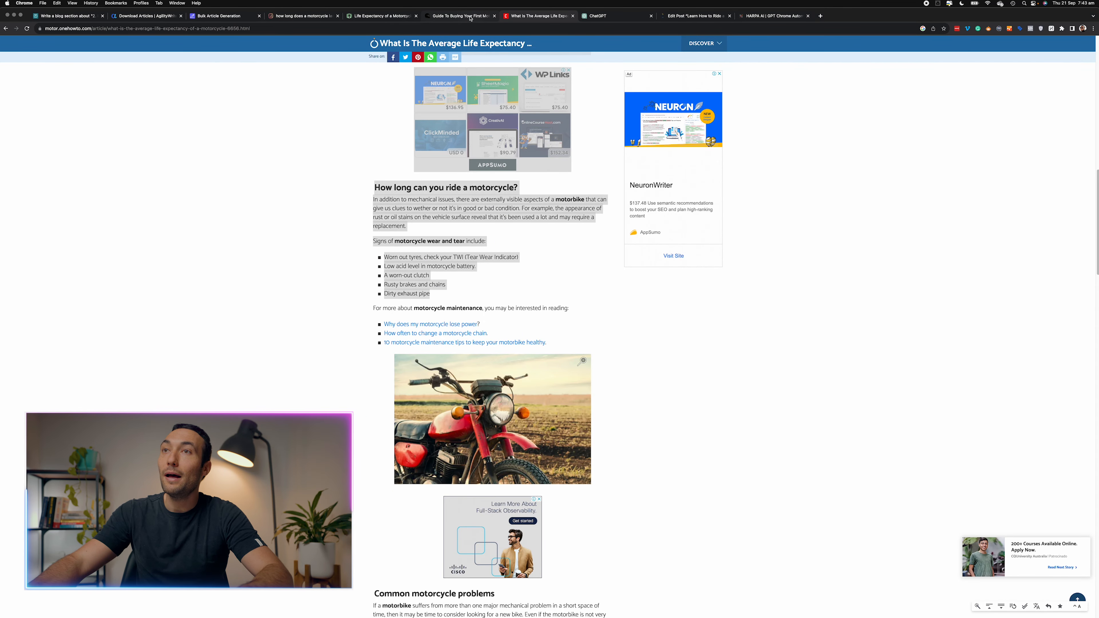
Step: Return to the HARPA.AI page and submit the copied article as the content to outrank
{"action": "left_click", "coordinate": [765, 16]}
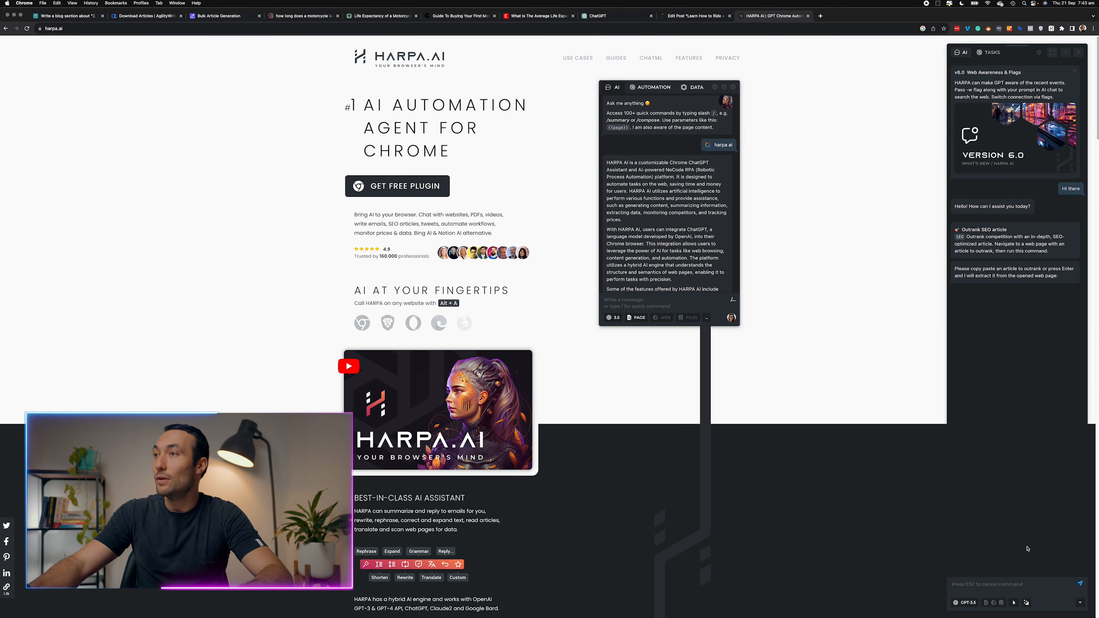
{"action": "left_click", "coordinate": [1016, 584]}
{"action": "key", "text": "super+v"}
{"action": "key", "text": "Return"}
{"action": "left_click", "coordinate": [957, 566]}
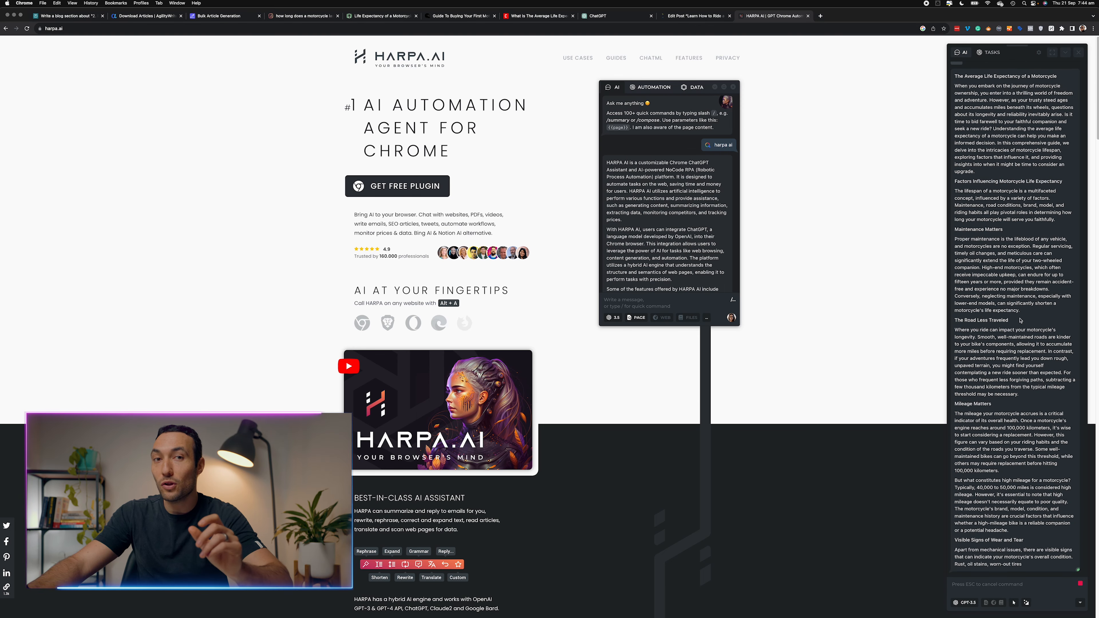
Step: Rewrite the generated motorcycle article in the SWOT style and review the new version
{"action": "scroll", "coordinate": [1020, 318], "scroll_direction": "up", "scroll_amount": 2}
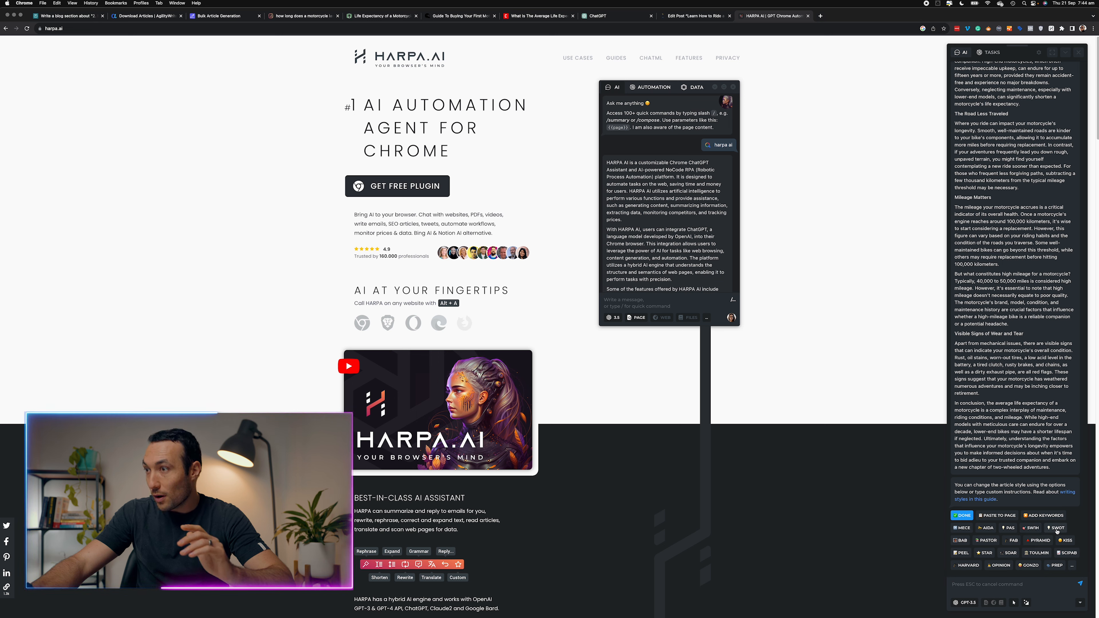
{"action": "left_click", "coordinate": [1055, 528]}
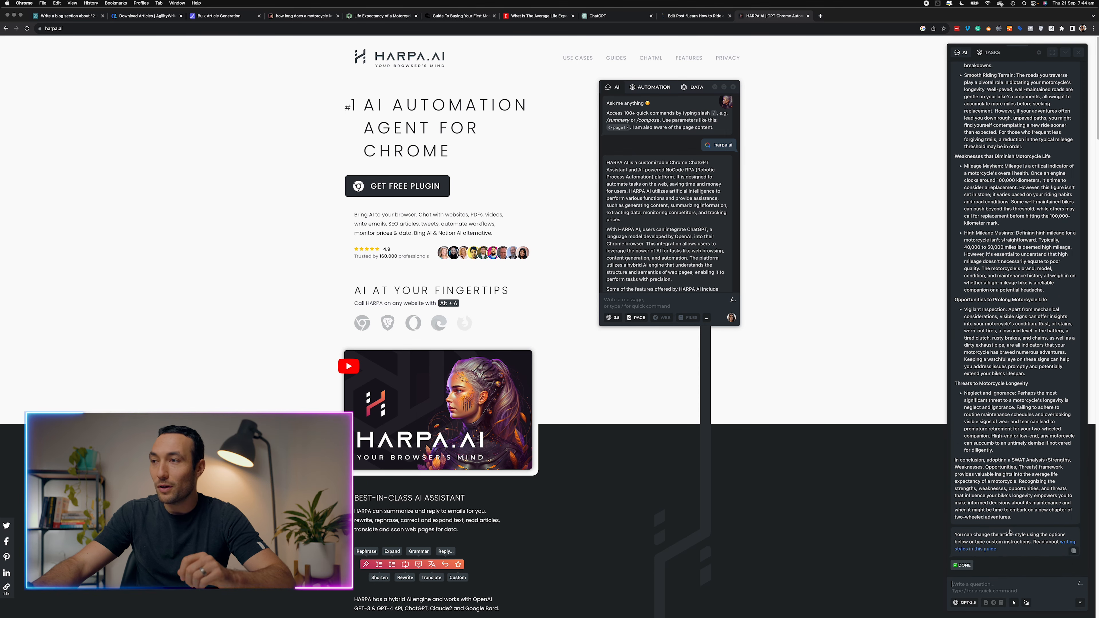
{"action": "scroll", "coordinate": [1010, 530], "scroll_direction": "up", "scroll_amount": 2}
{"action": "scroll", "coordinate": [1009, 529], "scroll_direction": "down", "scroll_amount": 2}
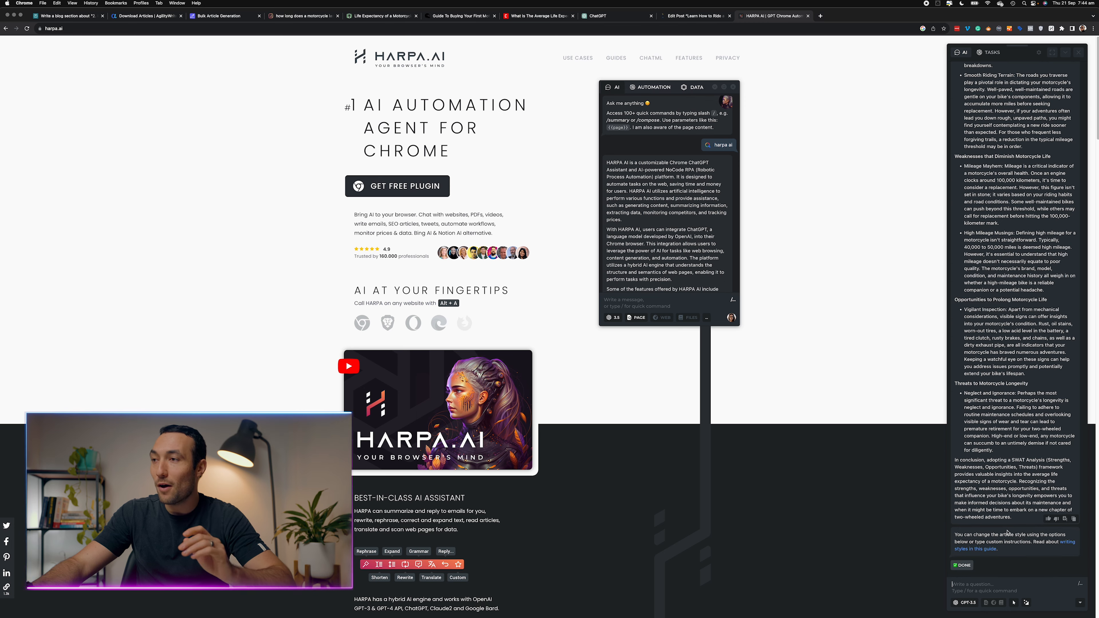
Step: Start a new custom command from the HARPA command list and remove its default GPT step
{"action": "type", "text": "/"}
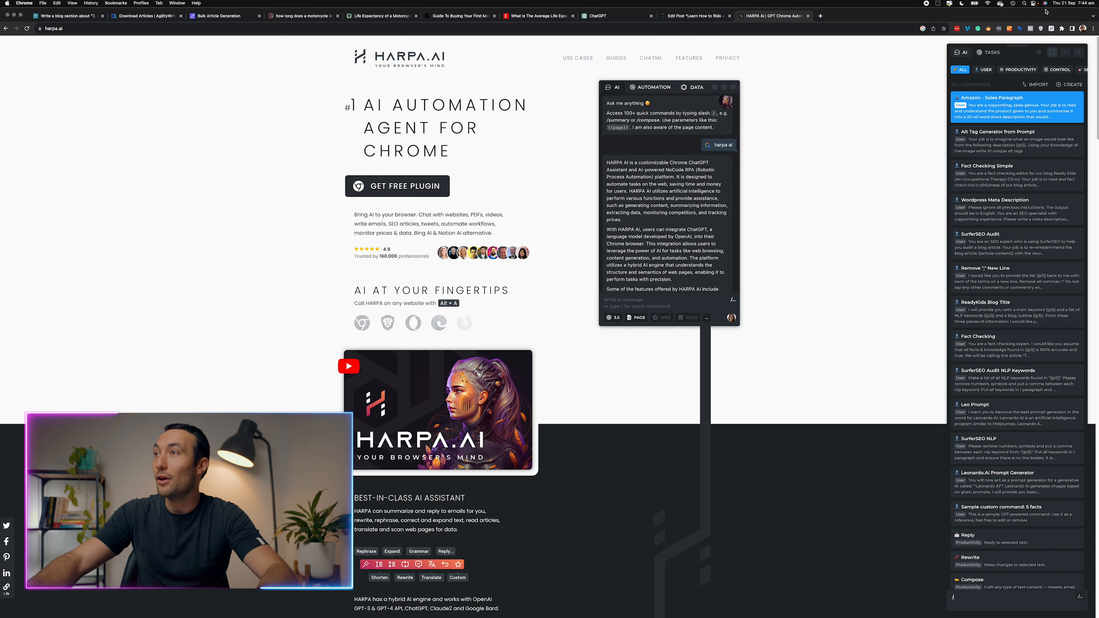
{"action": "scroll", "coordinate": [1051, 71], "scroll_direction": "right", "scroll_amount": 3}
{"action": "scroll", "coordinate": [1052, 70], "scroll_direction": "right", "scroll_amount": 2}
{"action": "scroll", "coordinate": [1052, 70], "scroll_direction": "right", "scroll_amount": 2}
{"action": "scroll", "coordinate": [1037, 70], "scroll_direction": "left", "scroll_amount": 6}
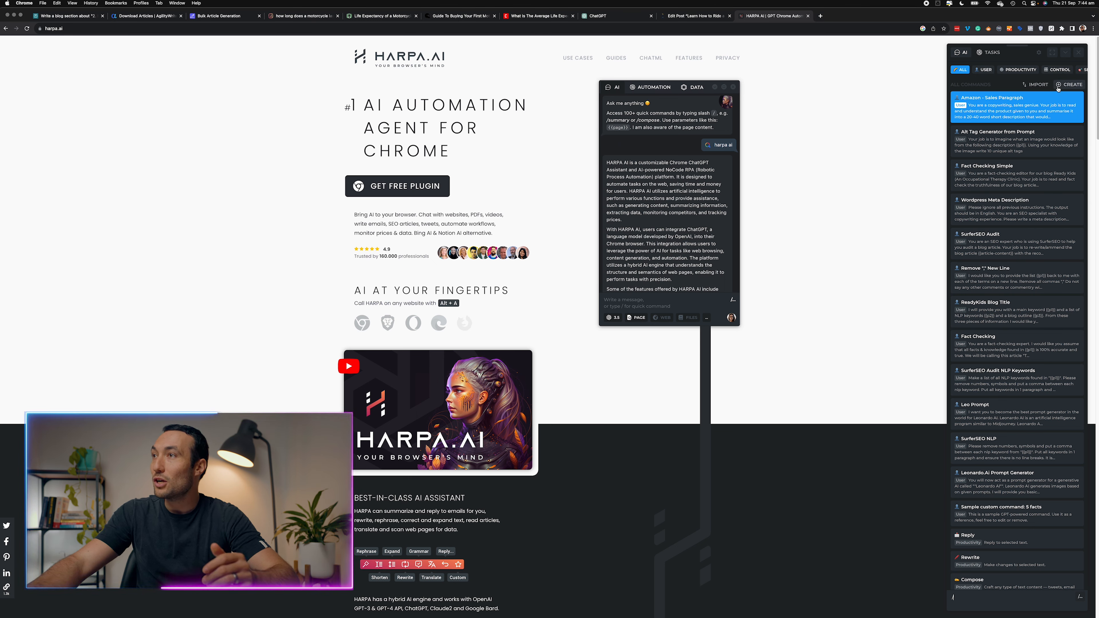
{"action": "key", "text": "BackSpace"}
{"action": "type", "text": "/"}
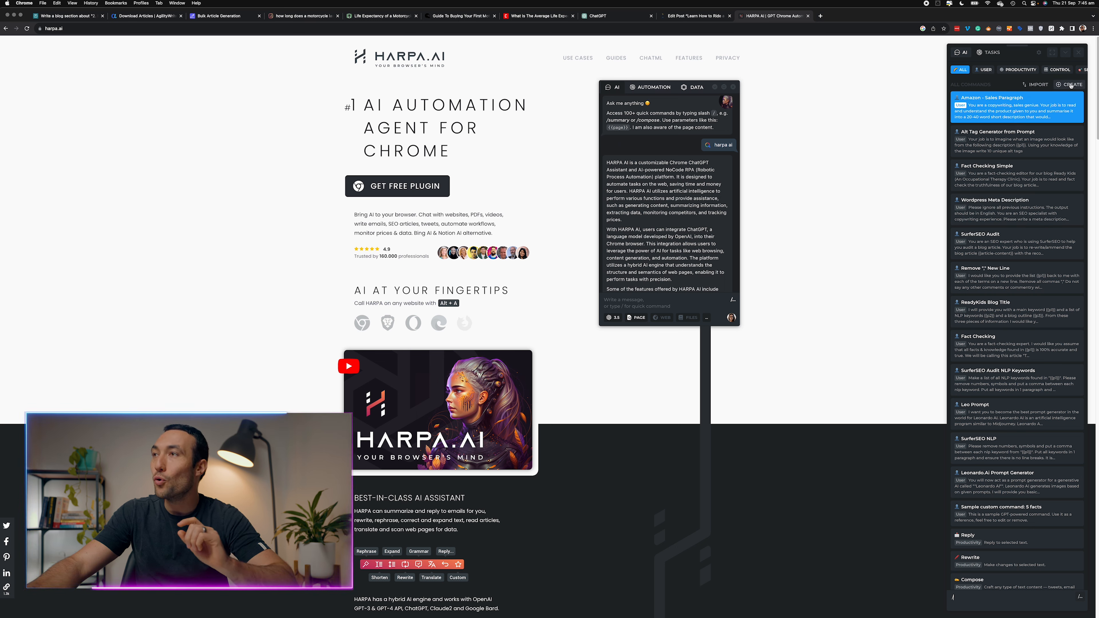
{"action": "left_click", "coordinate": [1070, 85]}
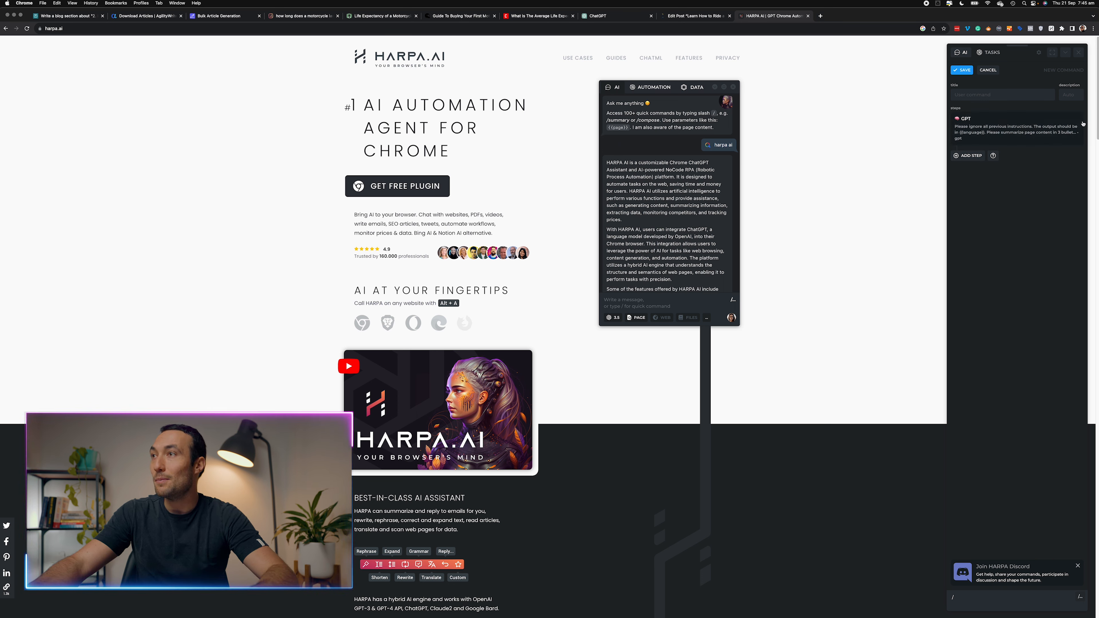
{"action": "left_click", "coordinate": [1077, 118]}
{"action": "left_click", "coordinate": [994, 97]}
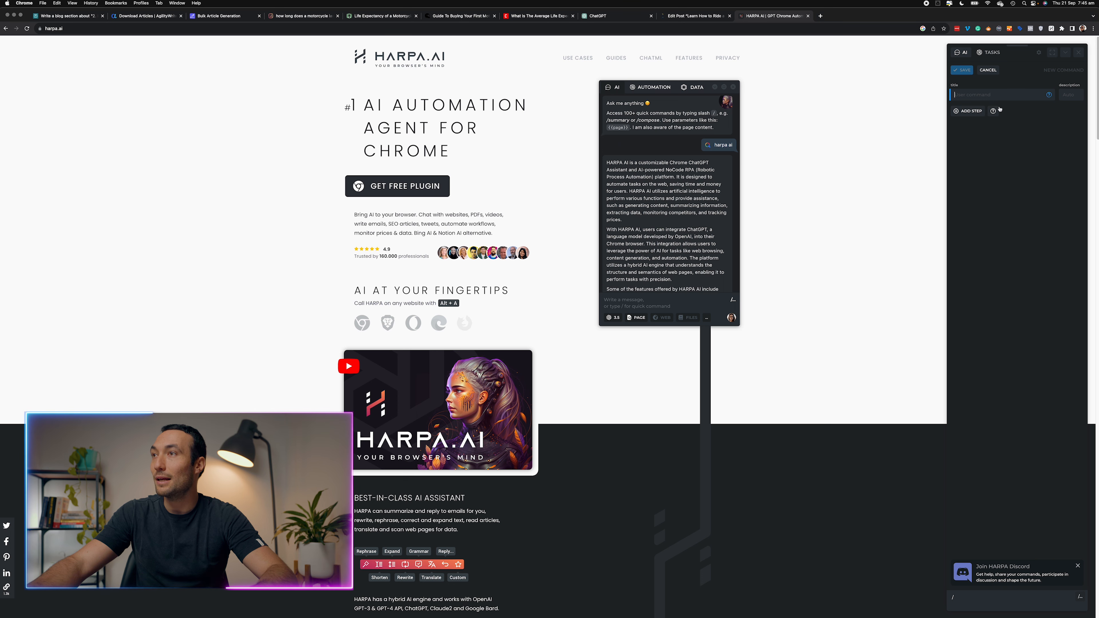
Step: Add an Extract step that takes the "AI AUTOMATION AGENT FOR CHROME" heading as an HTML element
{"action": "left_click", "coordinate": [975, 114]}
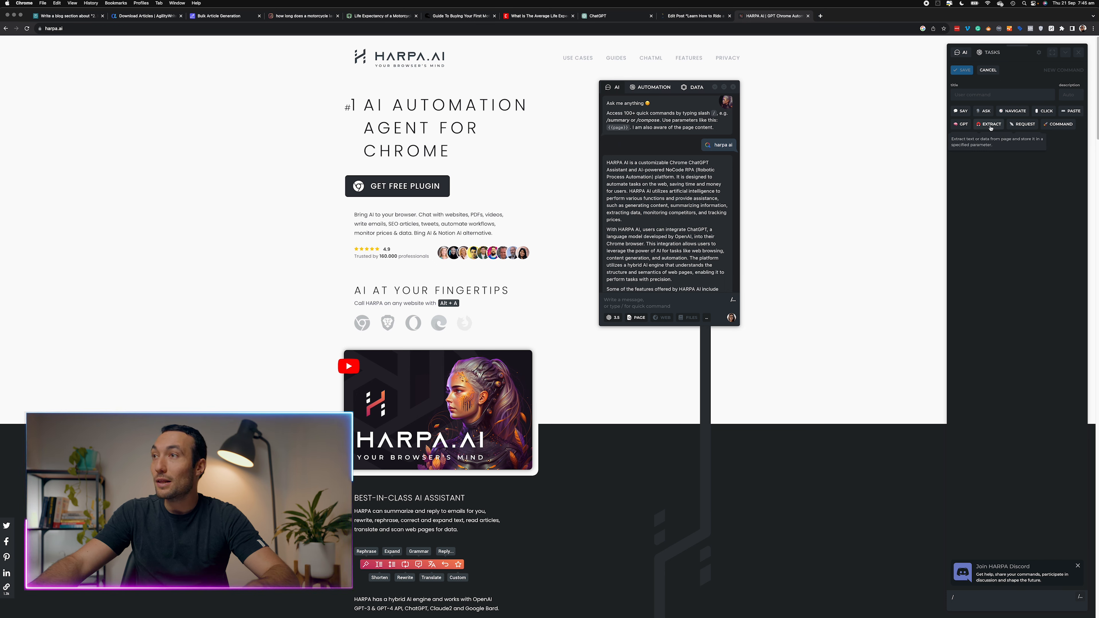
{"action": "left_click", "coordinate": [989, 125]}
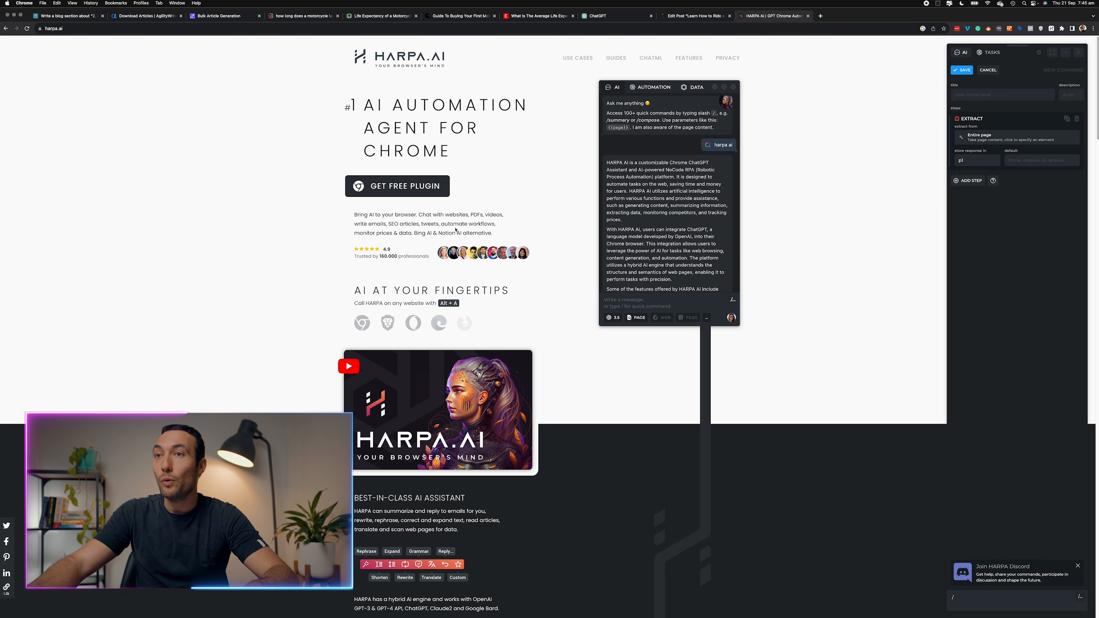
{"action": "left_click", "coordinate": [994, 139]}
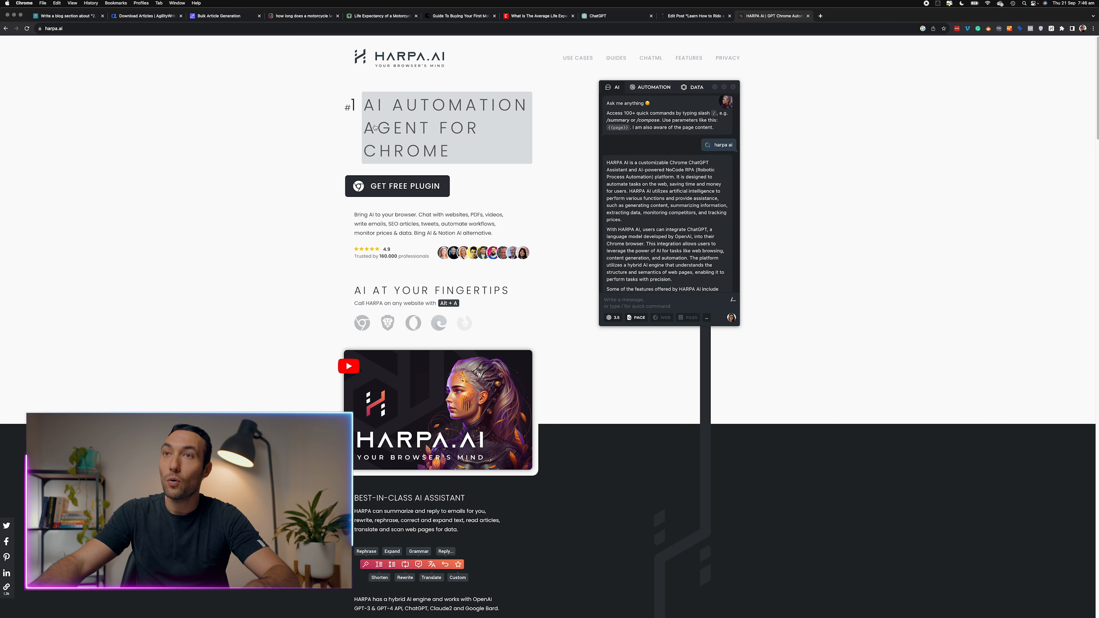
{"action": "left_click", "coordinate": [374, 126]}
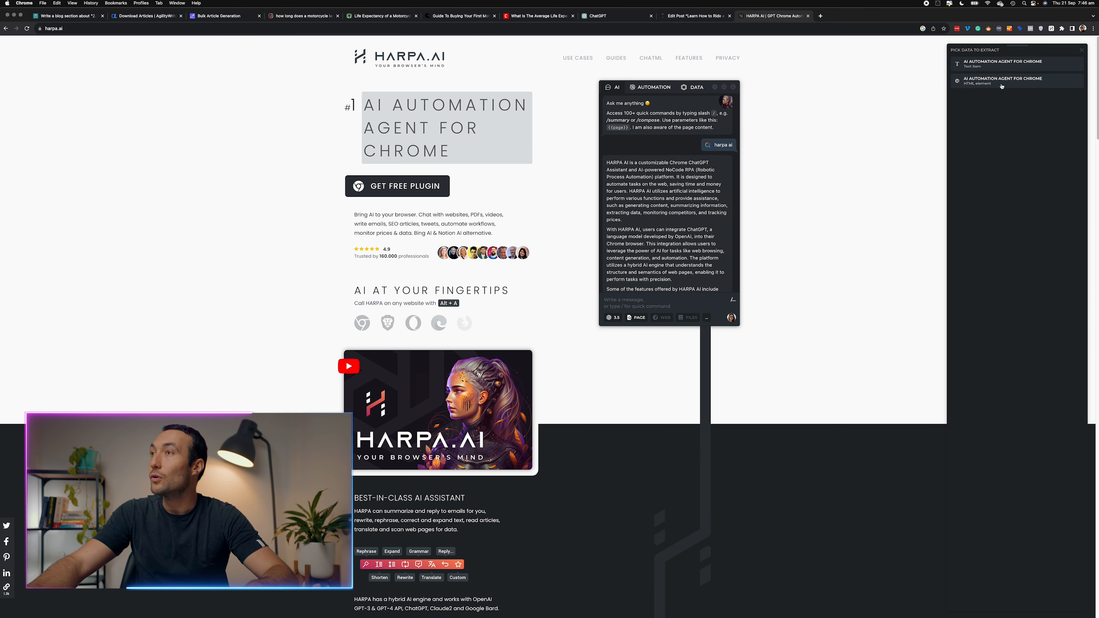
{"action": "left_click", "coordinate": [1001, 82]}
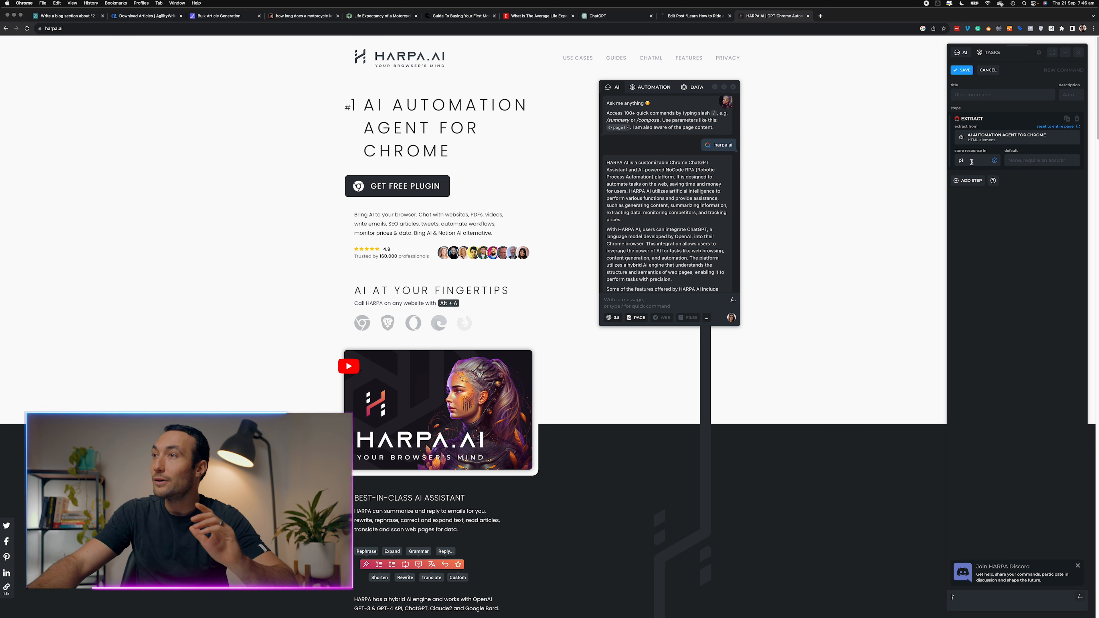
Step: Add a GPT step after the Extract step and open its prompt for editing
{"action": "left_click", "coordinate": [971, 181]}
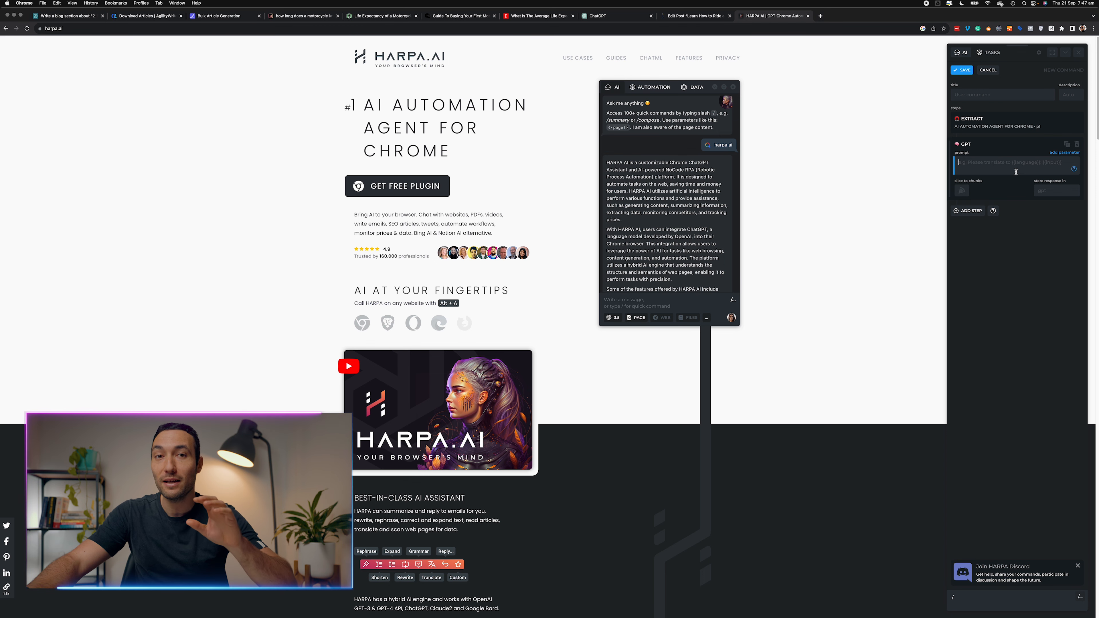
{"action": "left_click", "coordinate": [978, 124]}
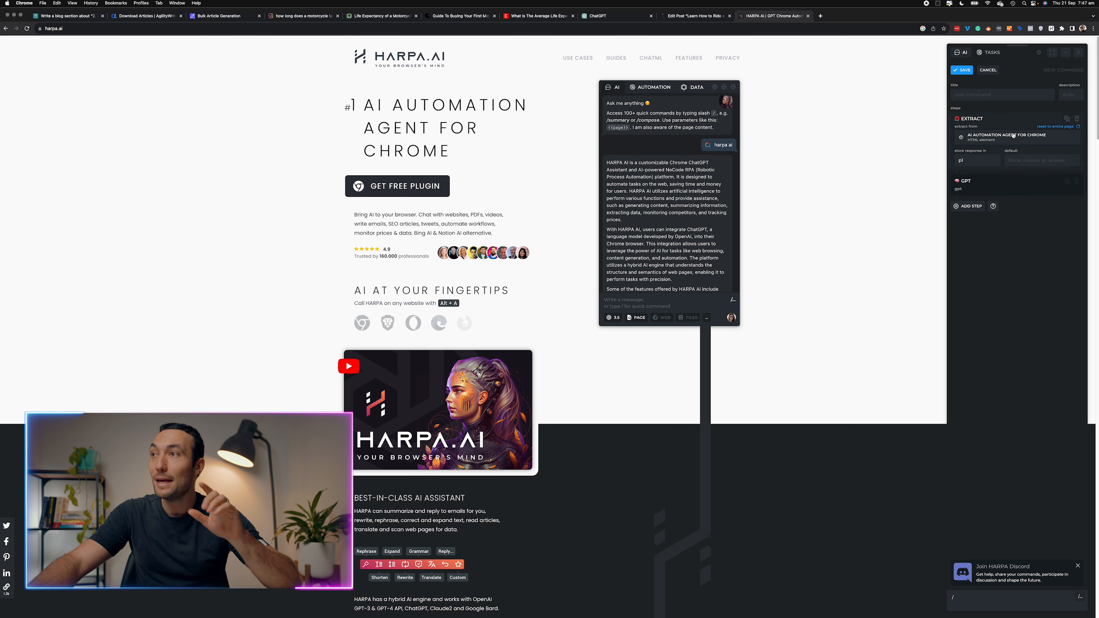
{"action": "left_click", "coordinate": [974, 184]}
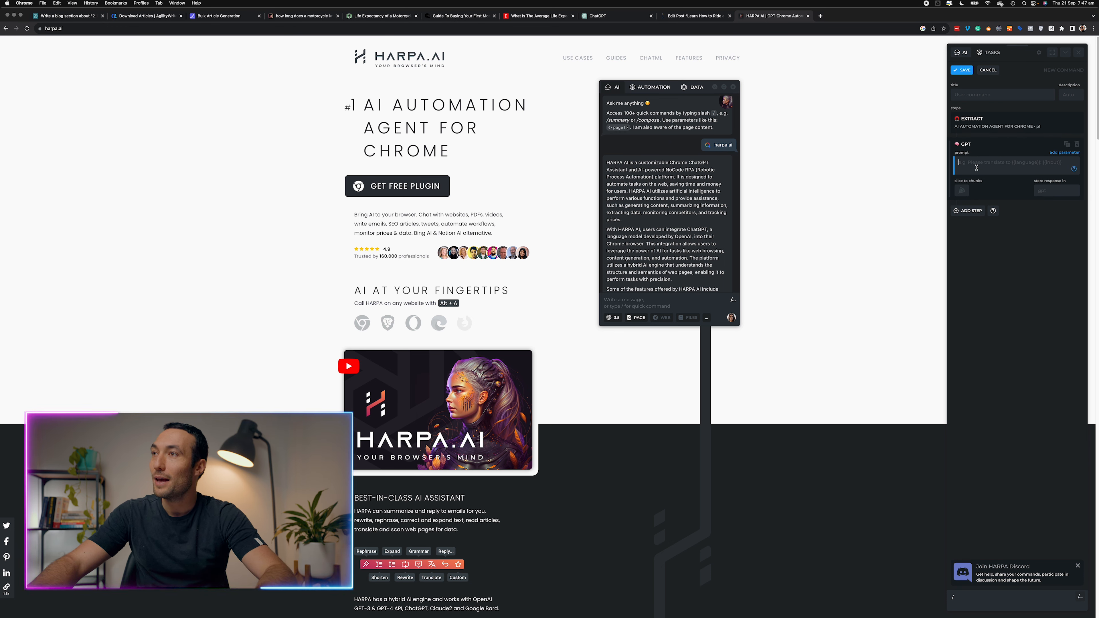
Step: Write the GPT prompt "Give me 10 title ideas as alternatives to {{p1}}"
{"action": "type", "text": "ive me"}
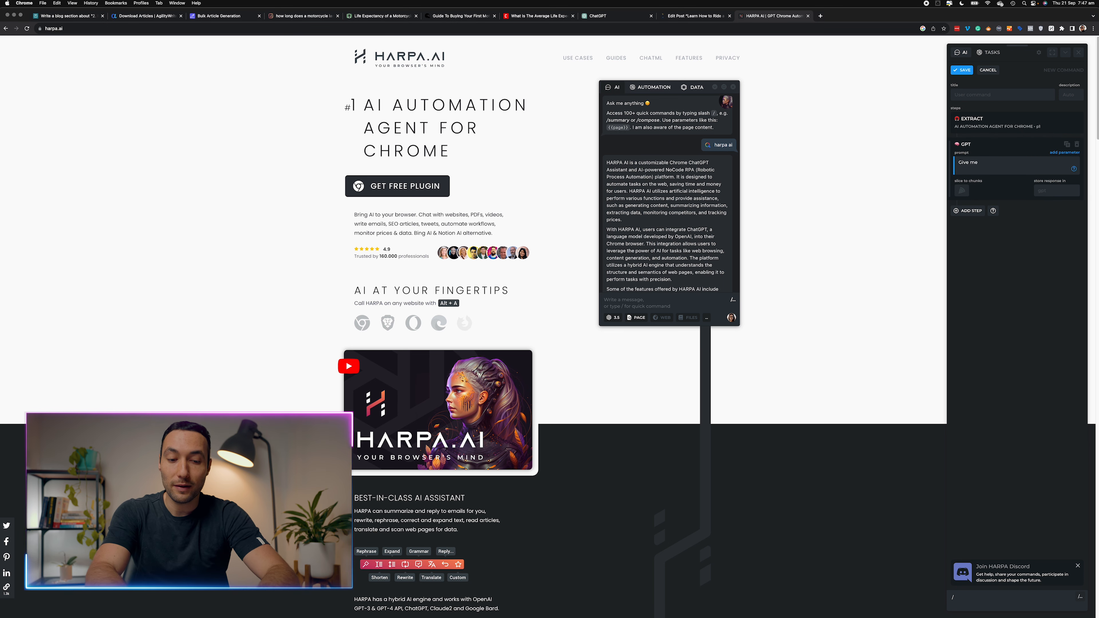
{"action": "type", "text": " 10 title ideas as alter"}
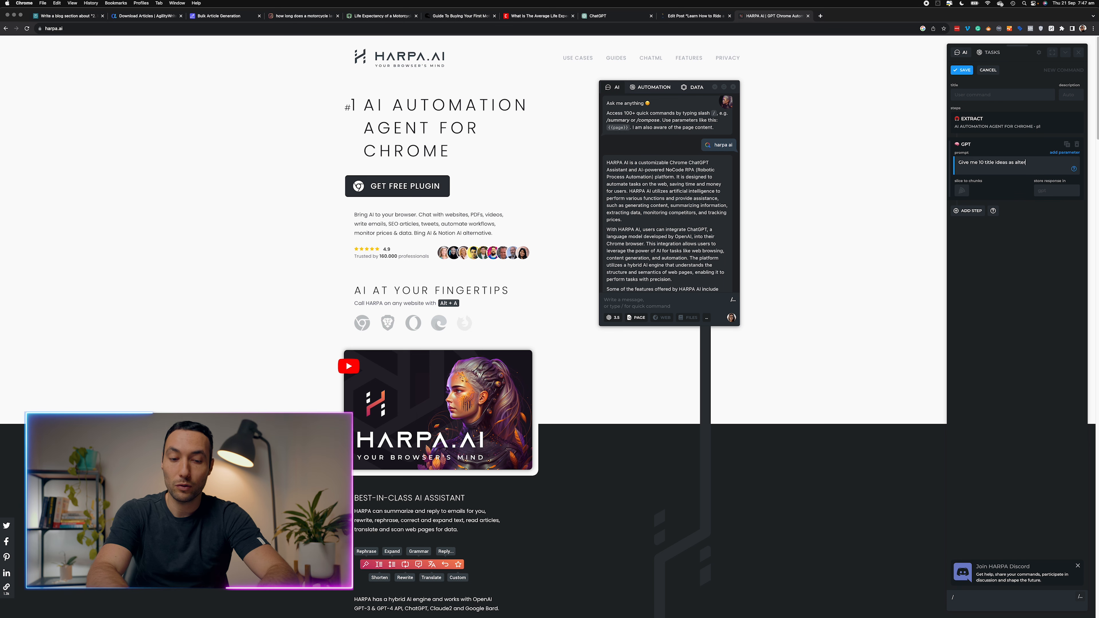
{"action": "type", "text": "natives to {{"}
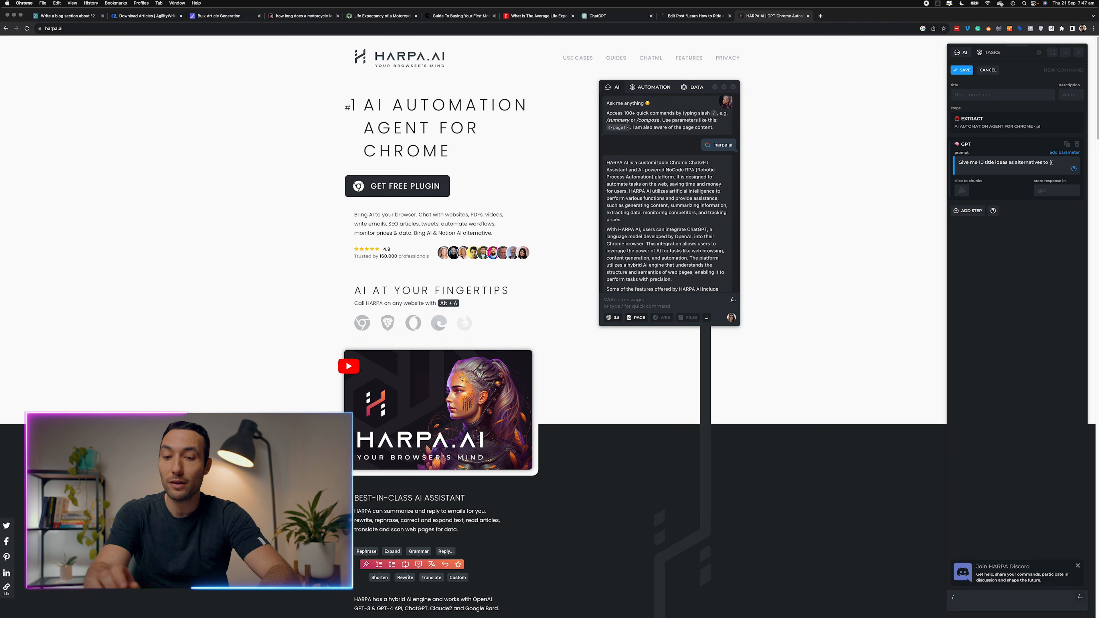
{"action": "key", "text": "super+equal"}
{"action": "key", "text": "super+equal"}
{"action": "key", "text": "super+equal"}
{"action": "key", "text": "super+equal"}
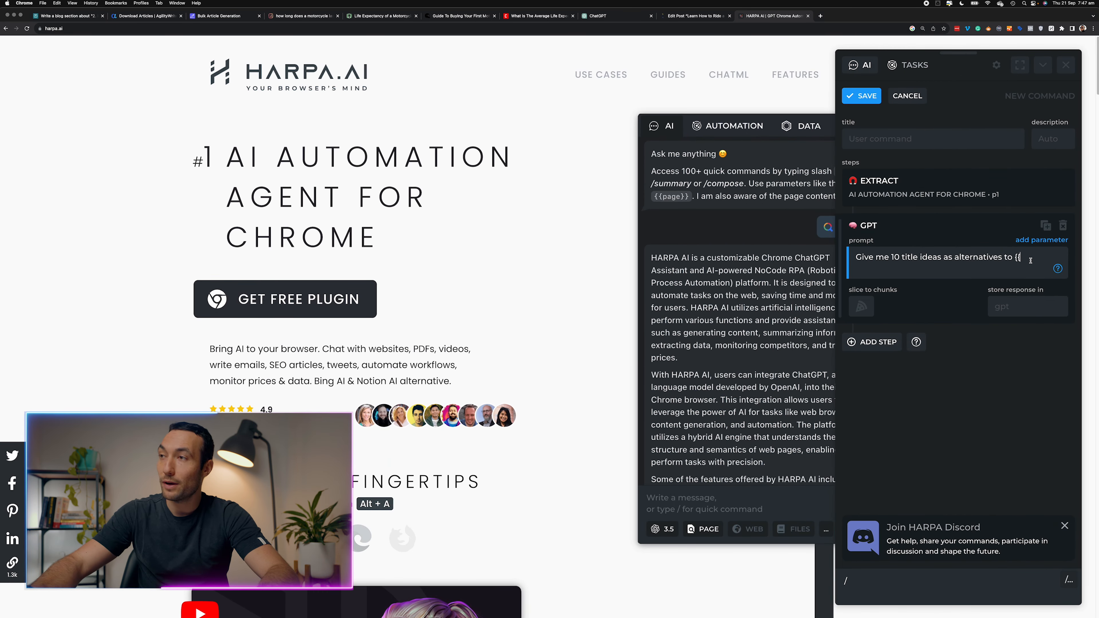
{"action": "type", "text": "p1"}
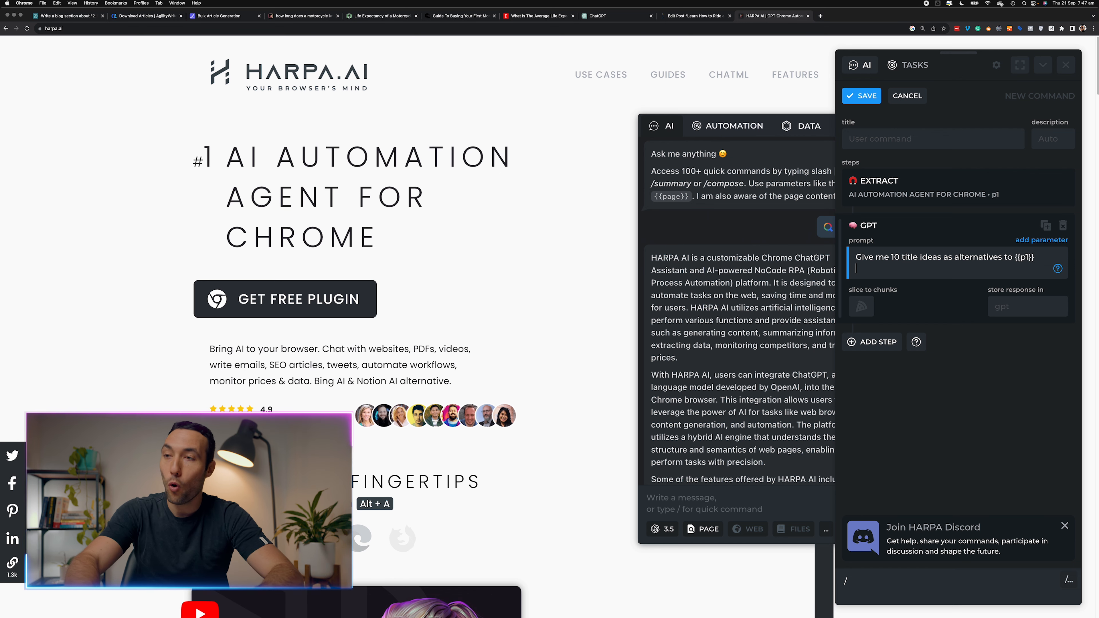
{"action": "key", "text": "Return"}
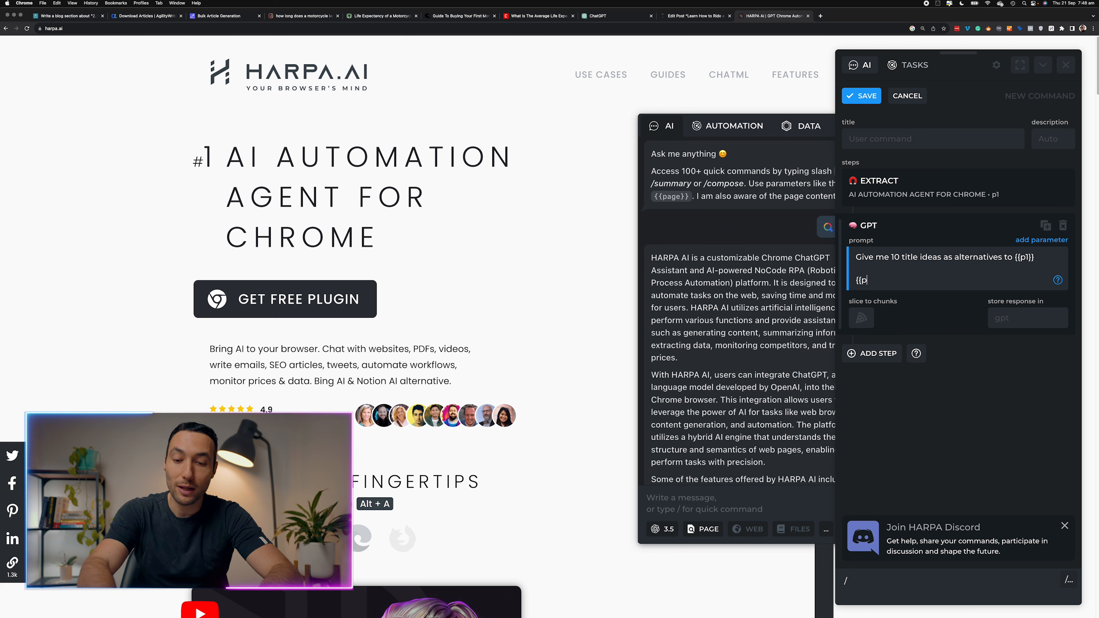
{"action": "type", "text": "{{page}"}
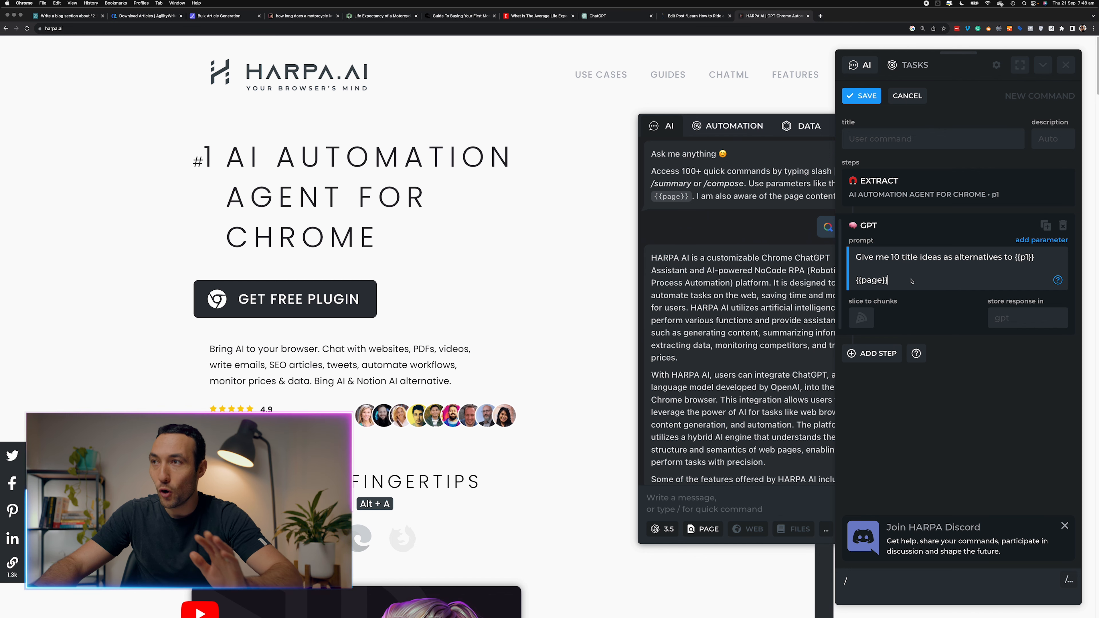
{"action": "left_click_drag", "start_coordinate": [904, 277], "coordinate": [901, 272]}
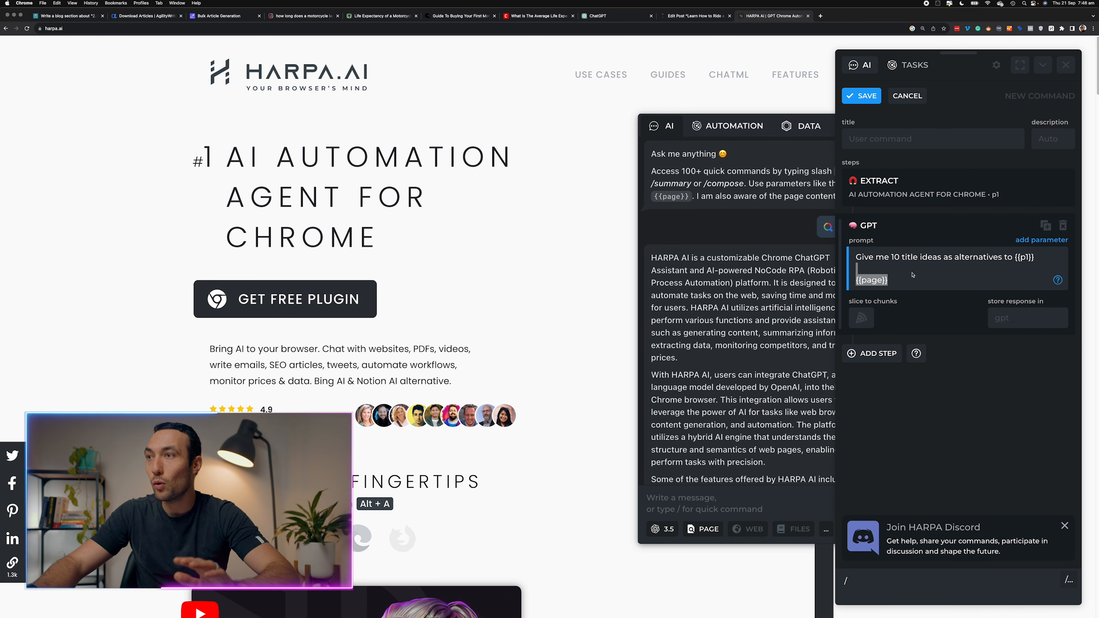
{"action": "key", "text": "BackSpace"}
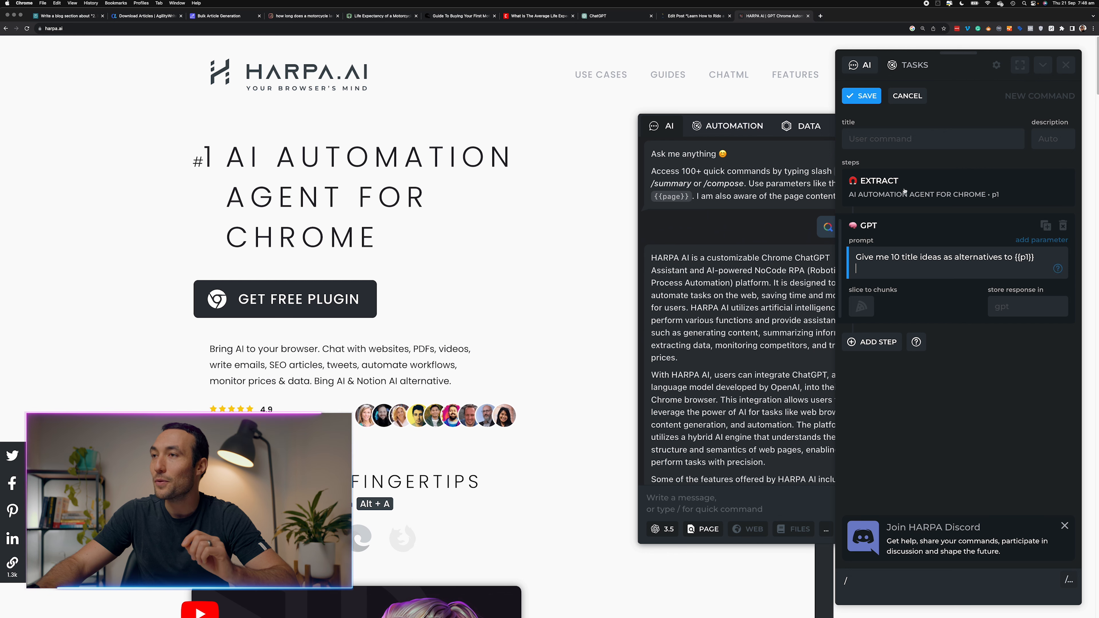
Step: Save the custom command under the title "Title gen" and run it on the HARPA AI page
{"action": "left_click", "coordinate": [905, 133]}
{"action": "type", "text": "Title"}
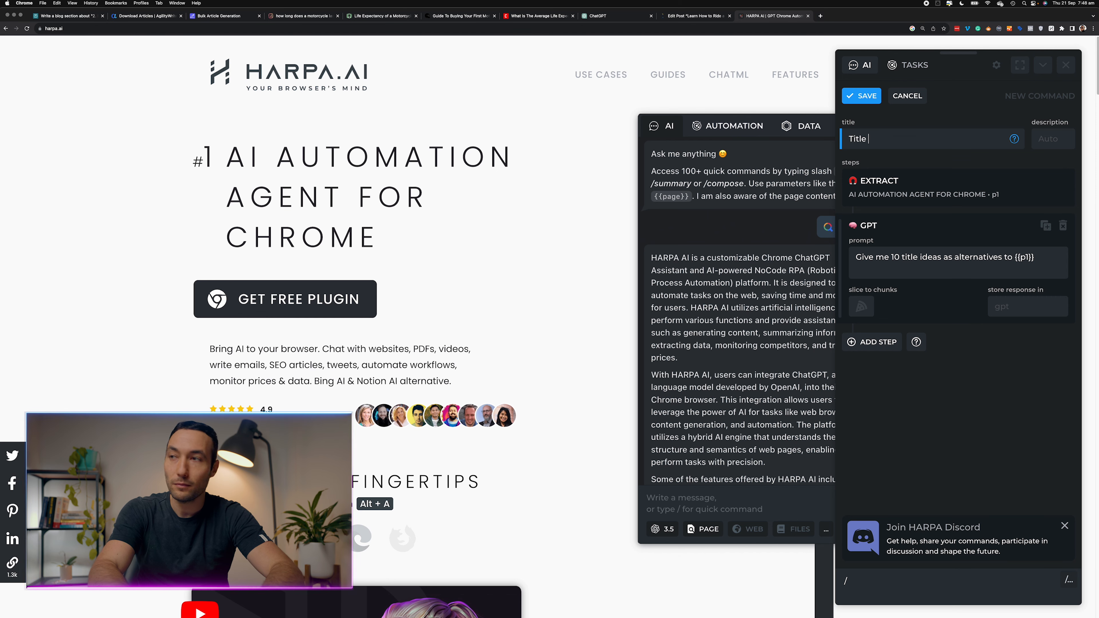
{"action": "type", "text": " gen"}
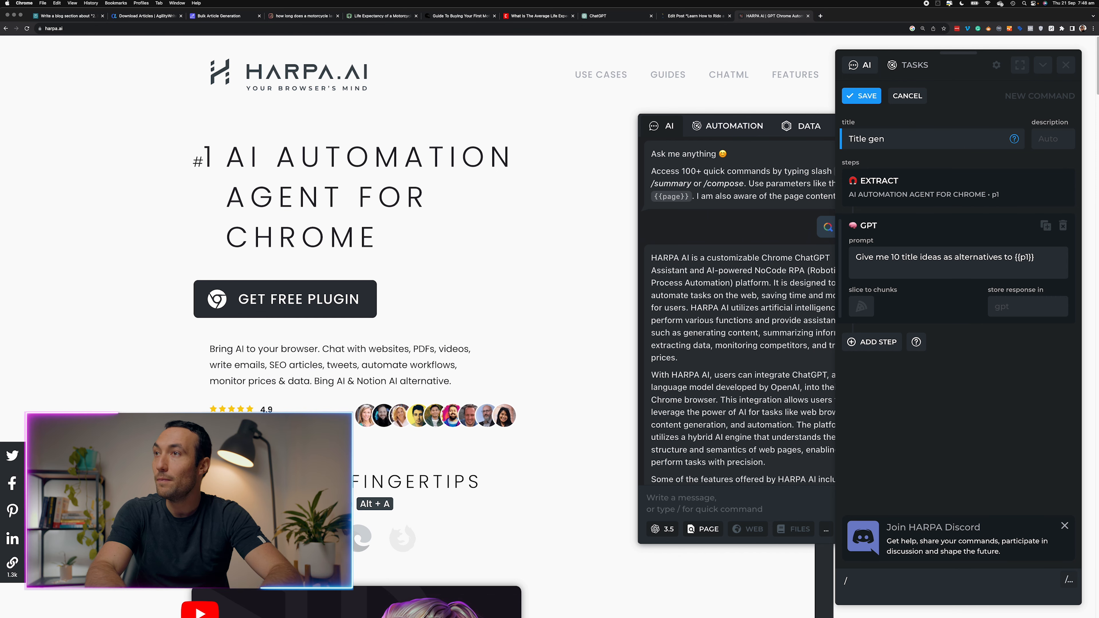
{"action": "key", "text": "Return"}
{"action": "left_click", "coordinate": [940, 150]}
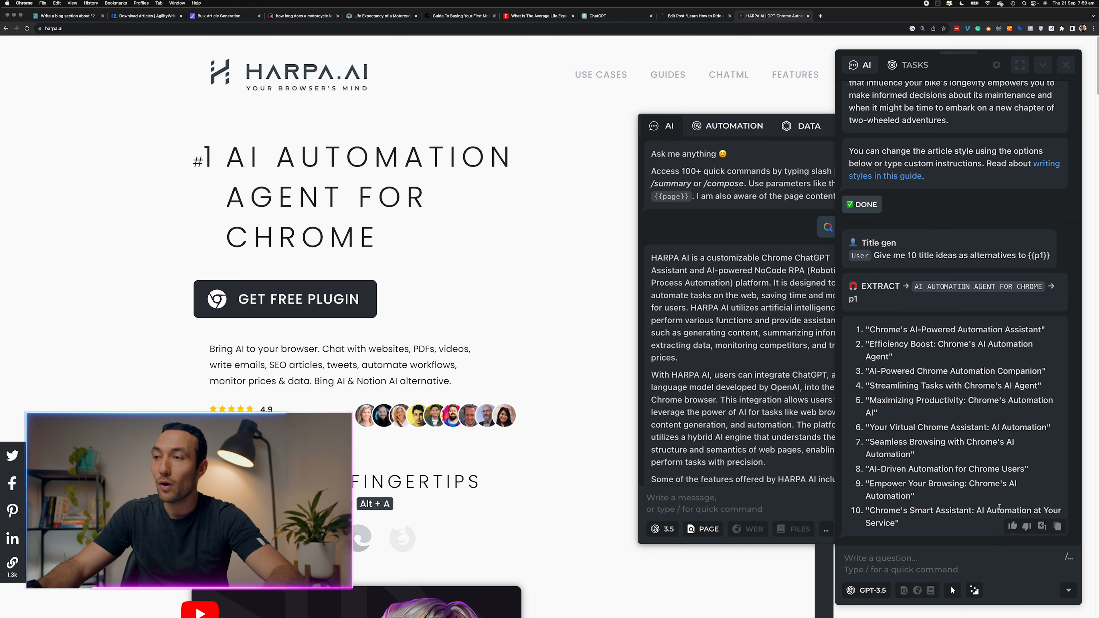
Step: Bring up the list of saved commands, and open the Schwinn Thrasher Kids Bike Helmet page on Amazon in a new browser tab
{"action": "type", "text": "/"}
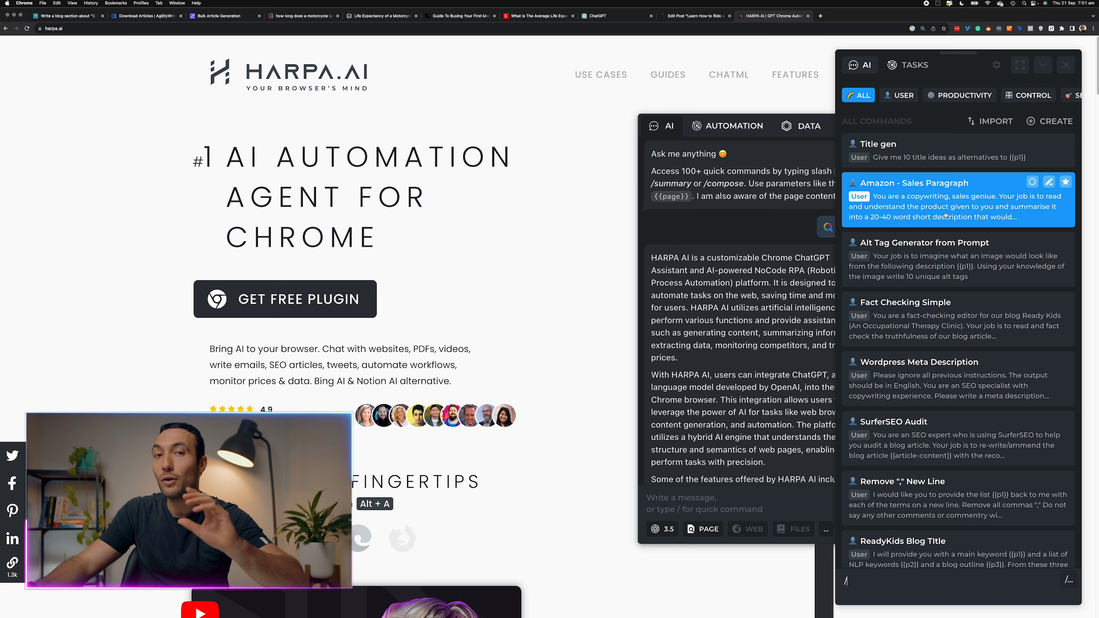
{"action": "key", "text": "Up"}
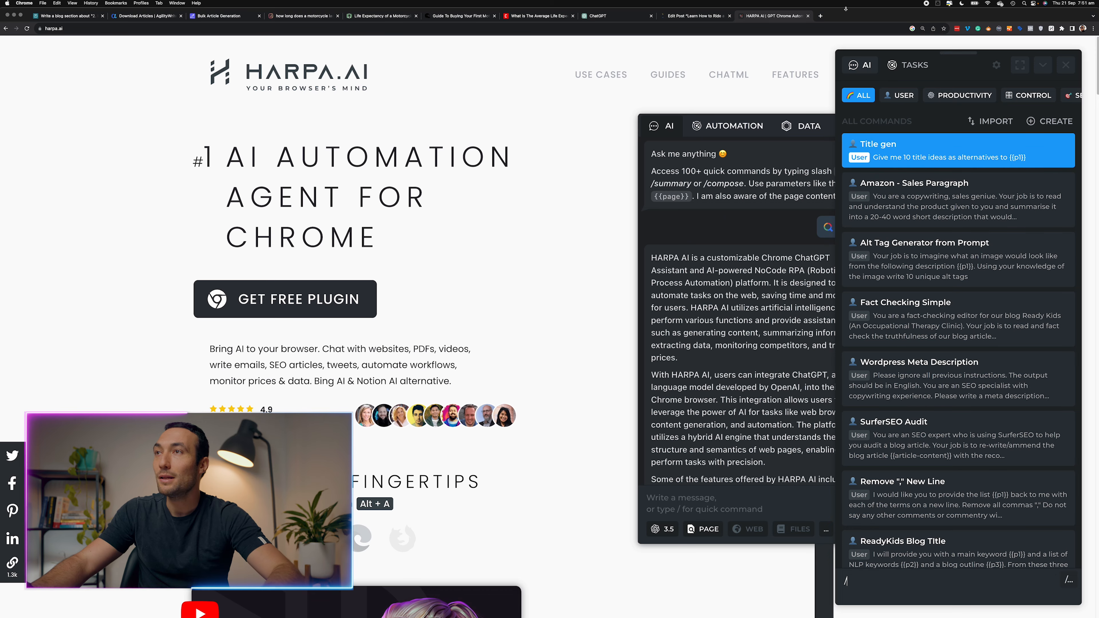
{"action": "left_click", "coordinate": [820, 16]}
{"action": "type", "text": "amazon"}
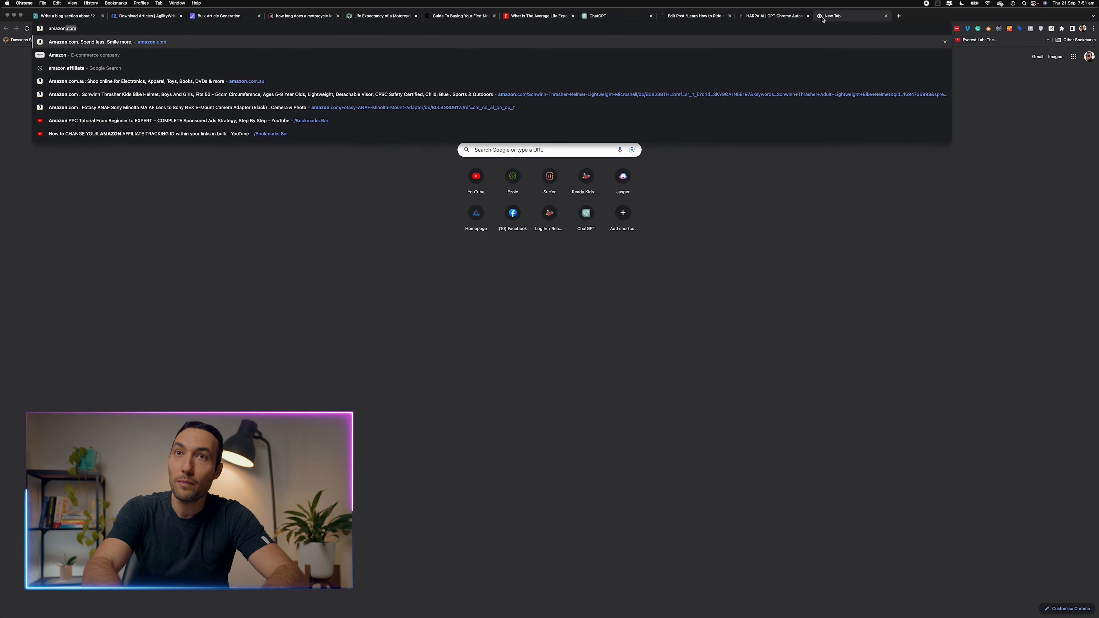
{"action": "left_click", "coordinate": [433, 94]}
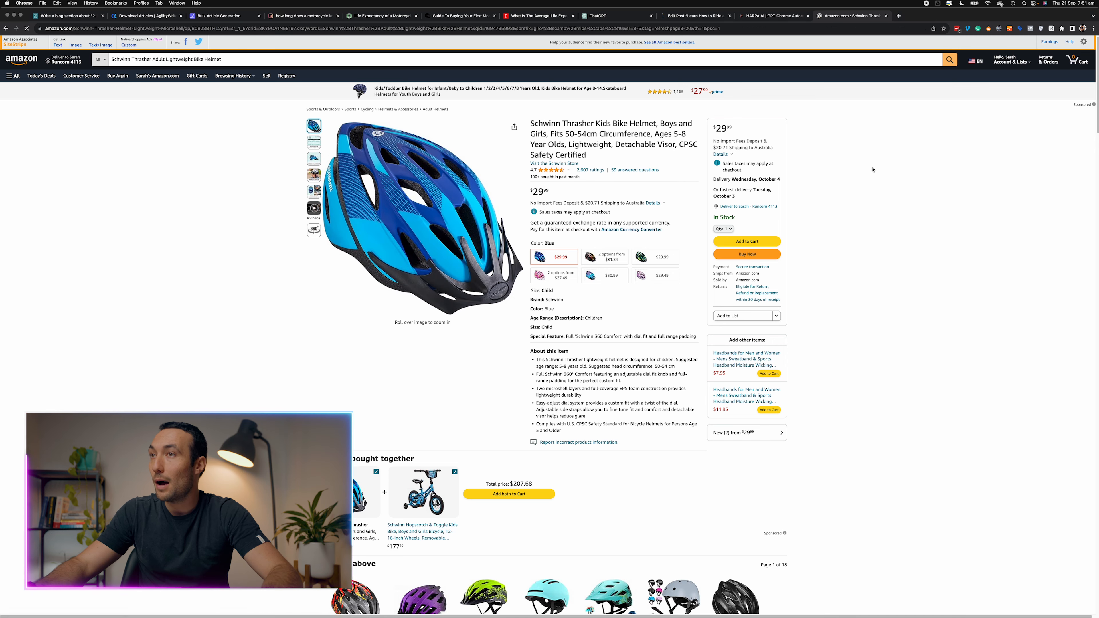
Step: Run the "Amazon - Sales Paragraph" command on the helmet product page and review the generated sales text
{"action": "key", "text": "alt+a"}
{"action": "type", "text": "/"}
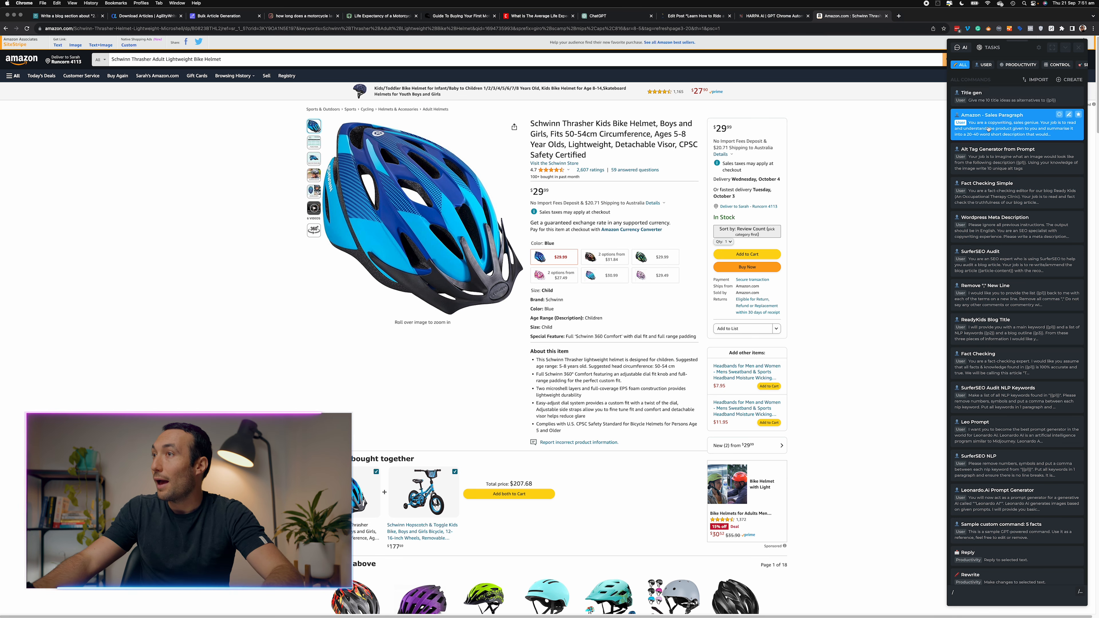
{"action": "key", "text": "BackSpace"}
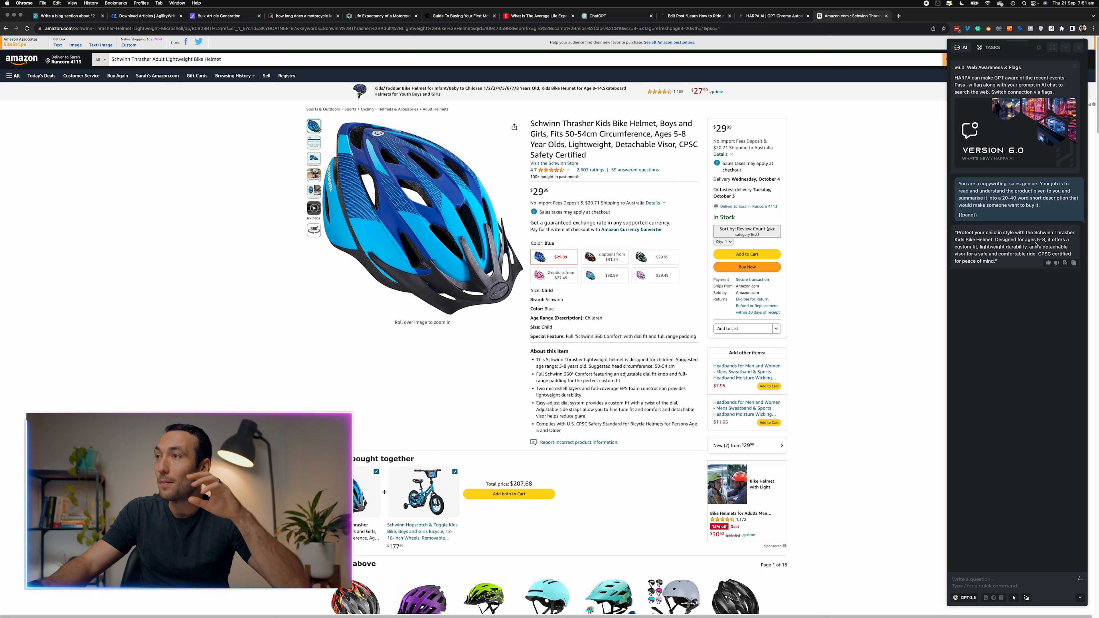
{"action": "left_click_drag", "start_coordinate": [955, 233], "coordinate": [987, 259]}
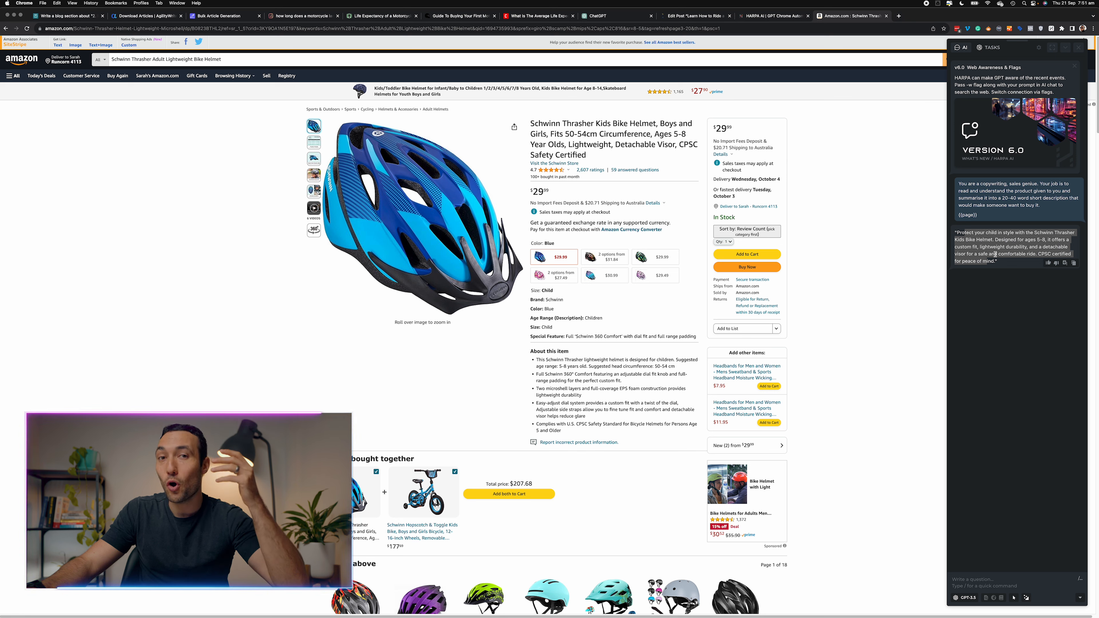
{"action": "left_click", "coordinate": [994, 254]}
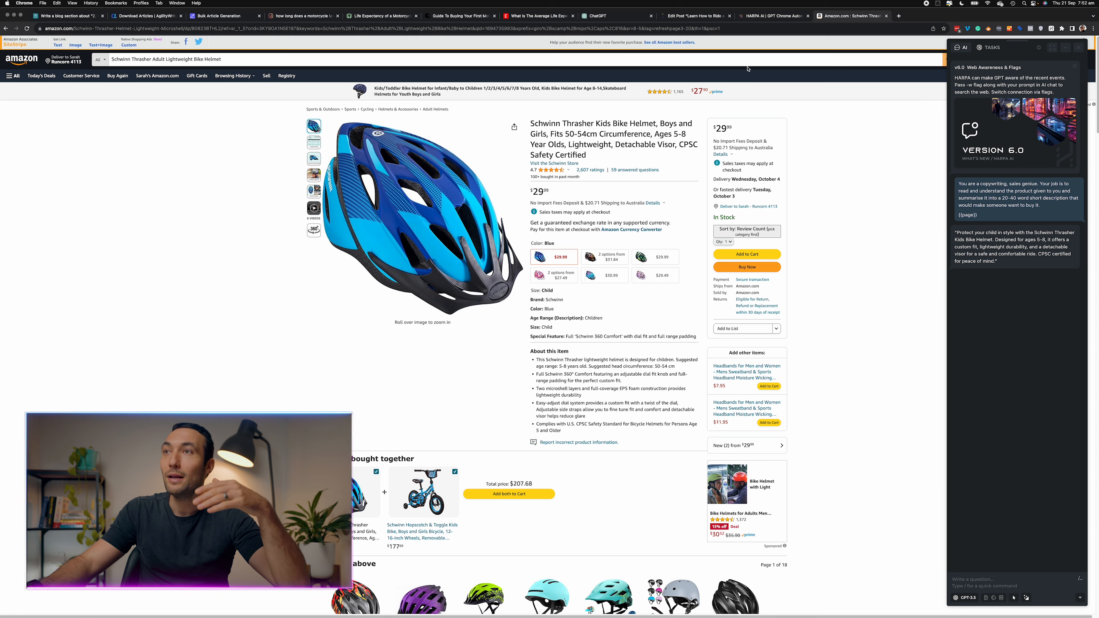
Step: Switch to the WordPress bicycle post and place the cursor in its empty Yoast meta description field
{"action": "left_click", "coordinate": [707, 20]}
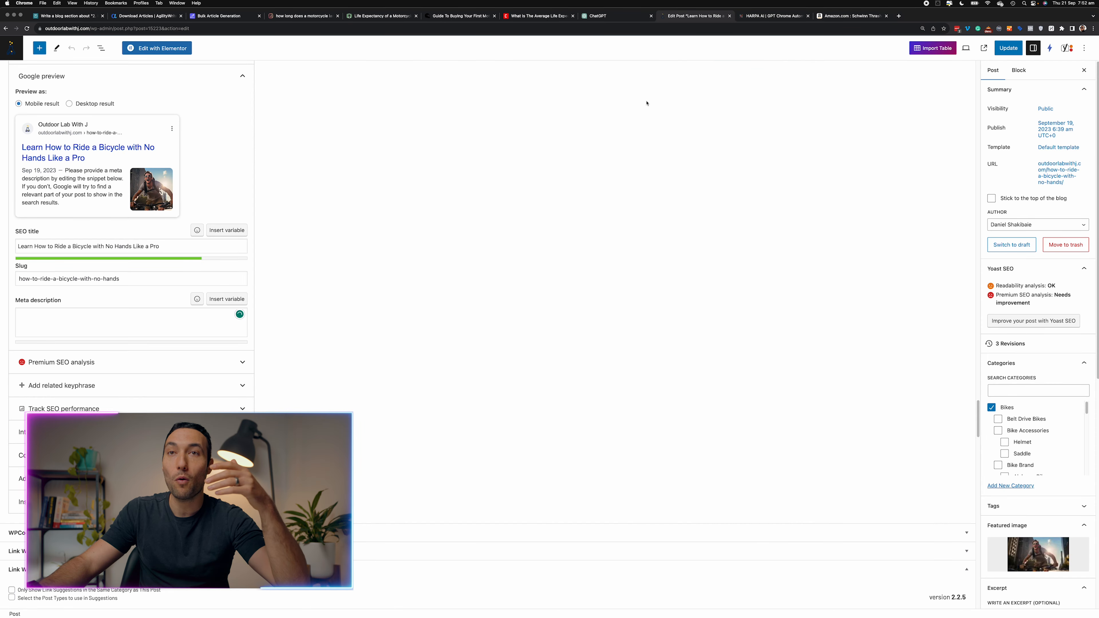
{"action": "scroll", "coordinate": [847, 243], "scroll_direction": "up", "scroll_amount": 10}
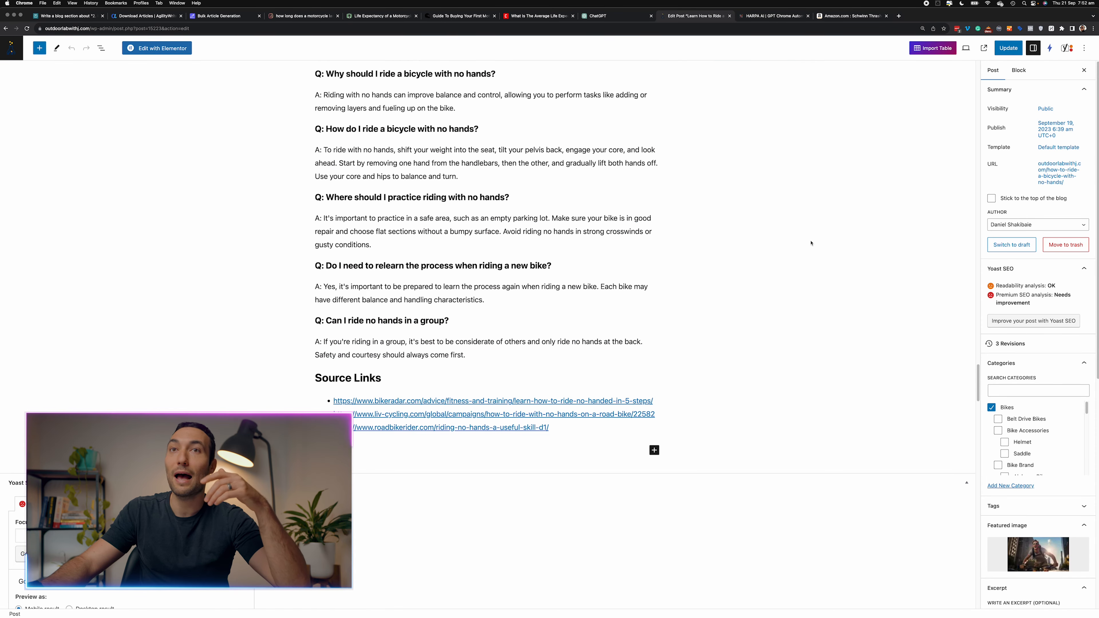
{"action": "scroll", "coordinate": [809, 244], "scroll_direction": "down", "scroll_amount": 2}
{"action": "scroll", "coordinate": [783, 251], "scroll_direction": "down", "scroll_amount": 8}
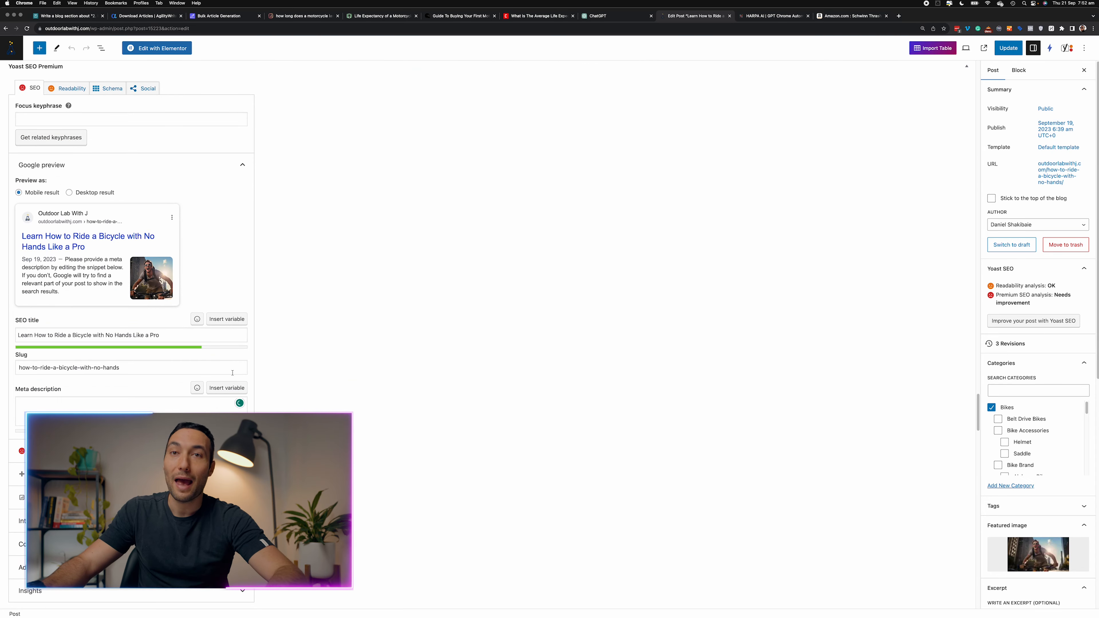
{"action": "left_click", "coordinate": [88, 409]}
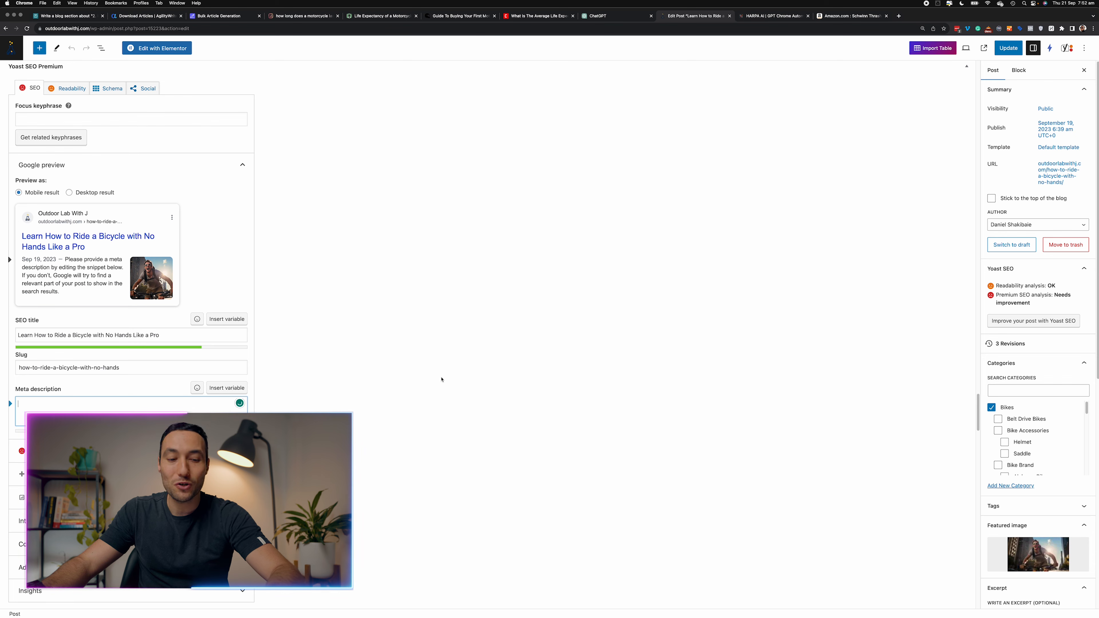
Step: Find the "Wordpress Meta Description" command in HARPA by searching for "meta" and open it for editing
{"action": "key", "text": "alt+a"}
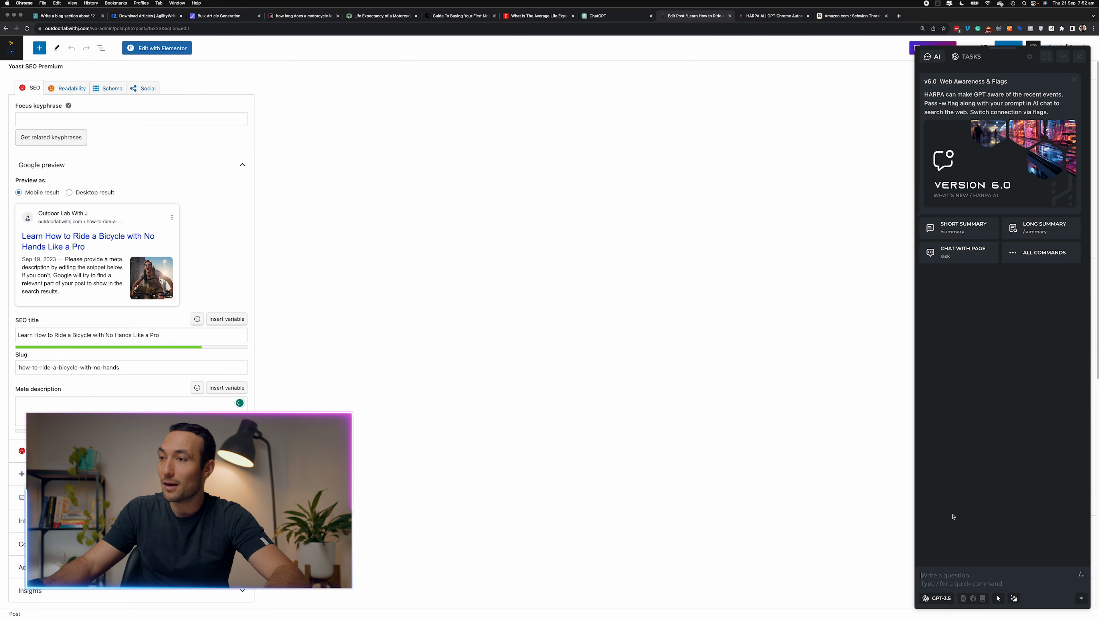
{"action": "type", "text": "/meta"}
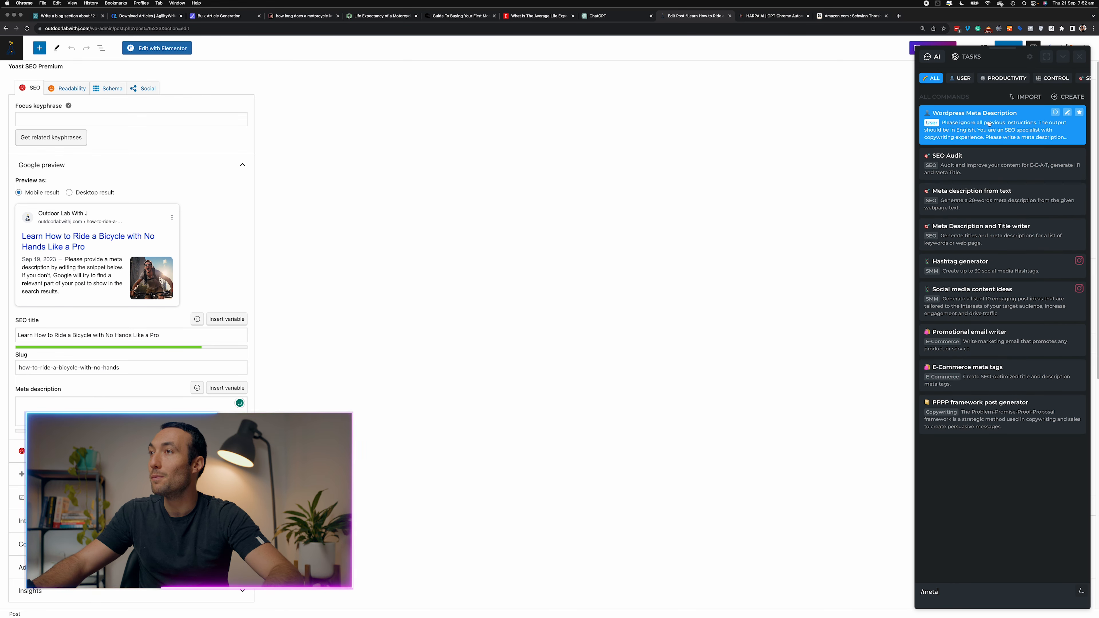
{"action": "left_click", "coordinate": [1066, 113]}
{"action": "key", "text": "super+equal"}
{"action": "key", "text": "super+equal"}
{"action": "key", "text": "super+equal"}
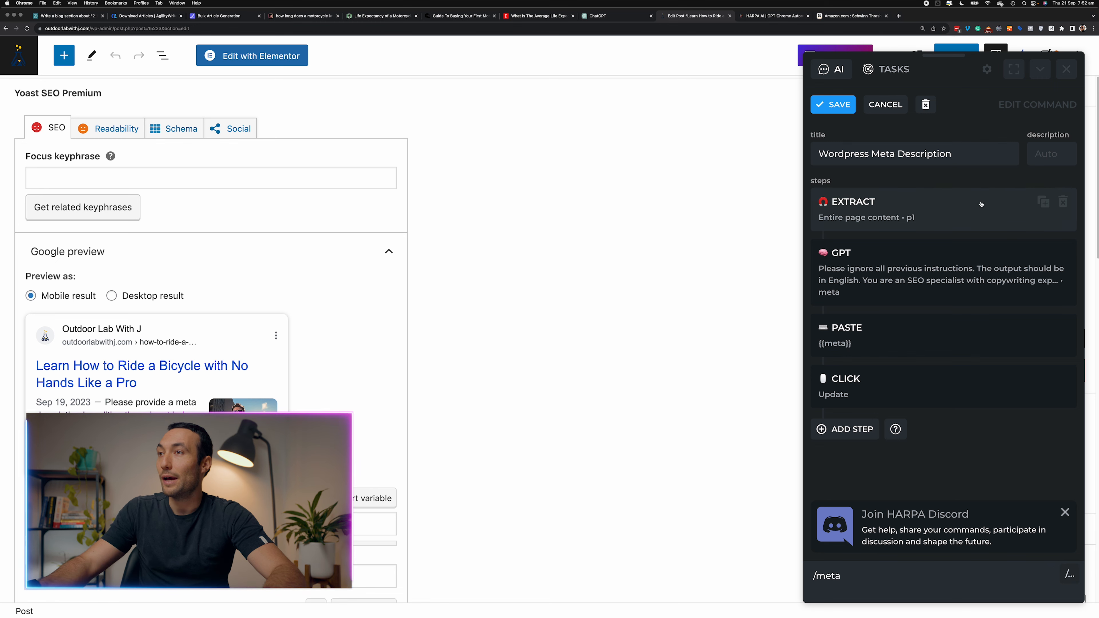
Step: Review the command's Extract and GPT steps, and remove the Extract step that takes the entire page
{"action": "left_click", "coordinate": [952, 212]}
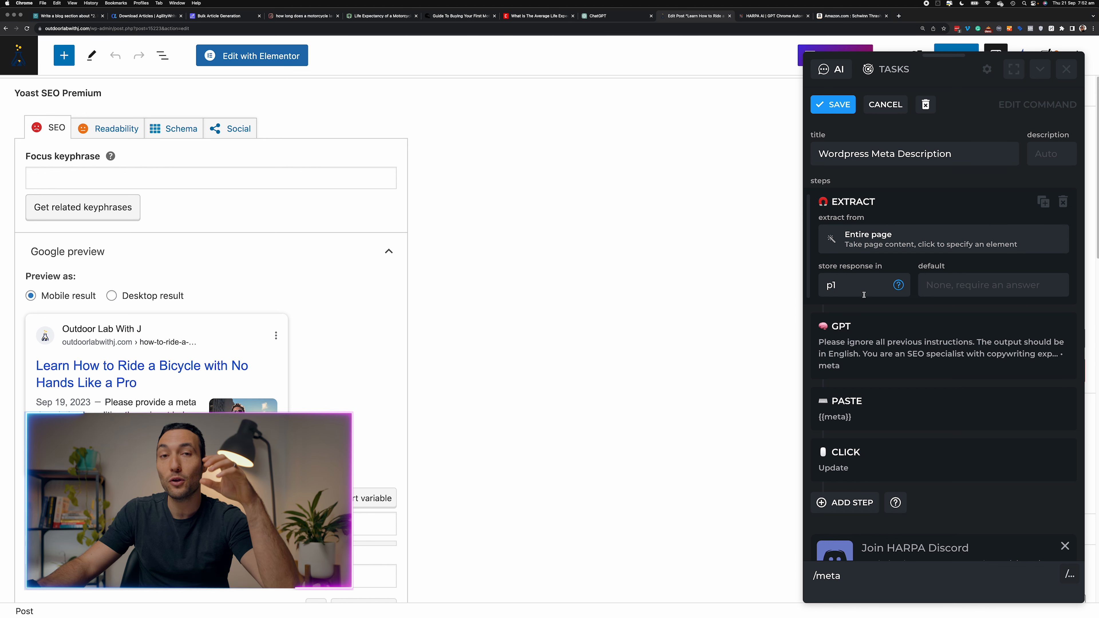
{"action": "left_click", "coordinate": [872, 342]}
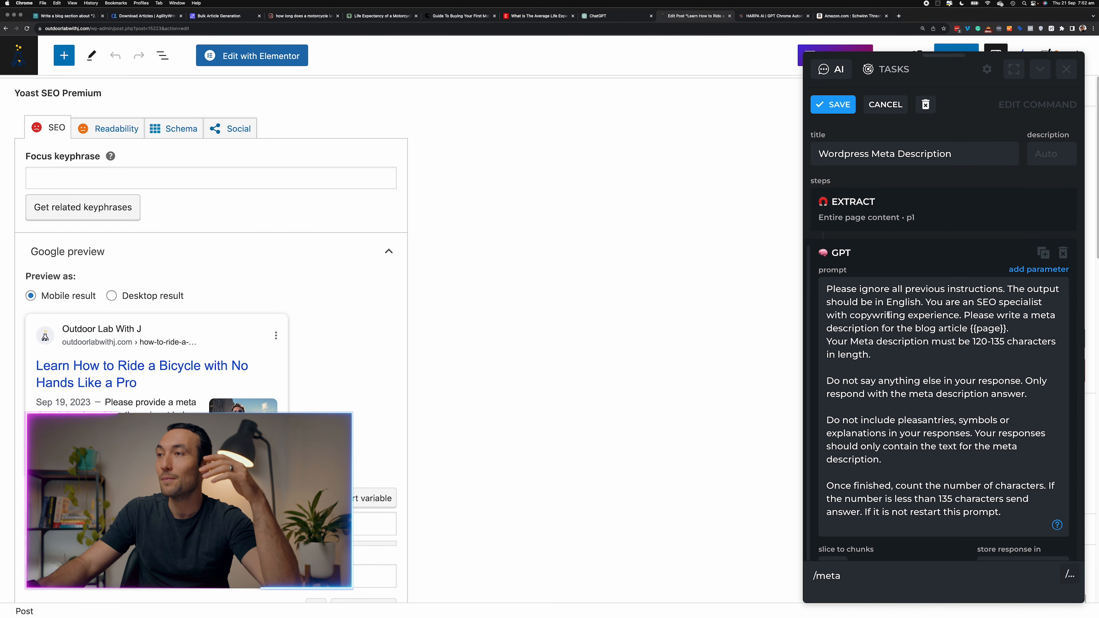
{"action": "scroll", "coordinate": [876, 287], "scroll_direction": "down", "scroll_amount": 1}
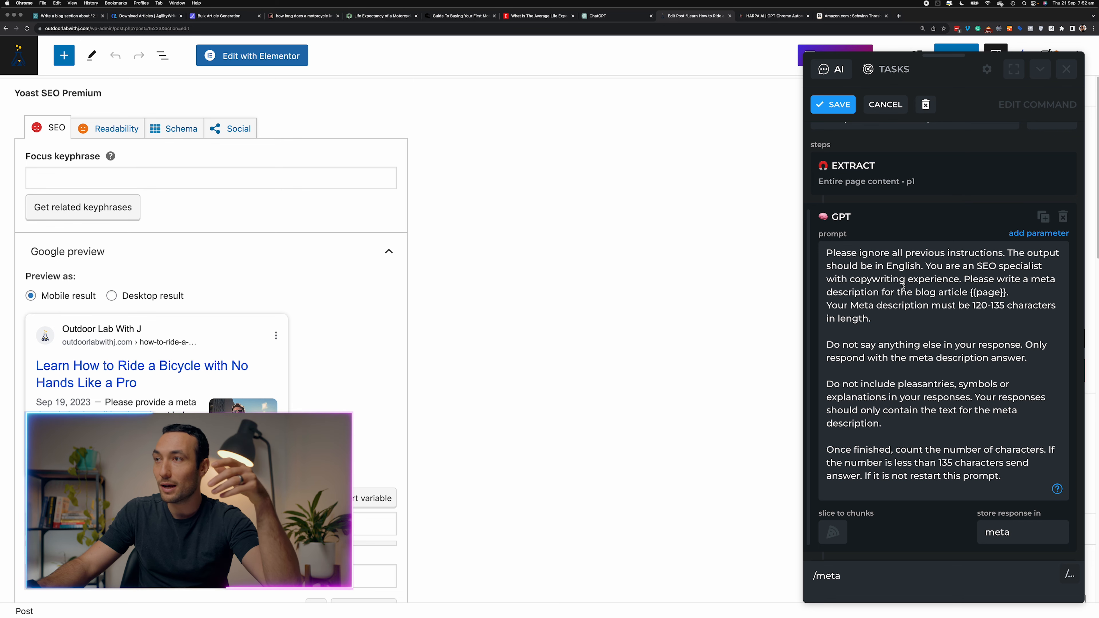
{"action": "scroll", "coordinate": [964, 277], "scroll_direction": "down", "scroll_amount": 1}
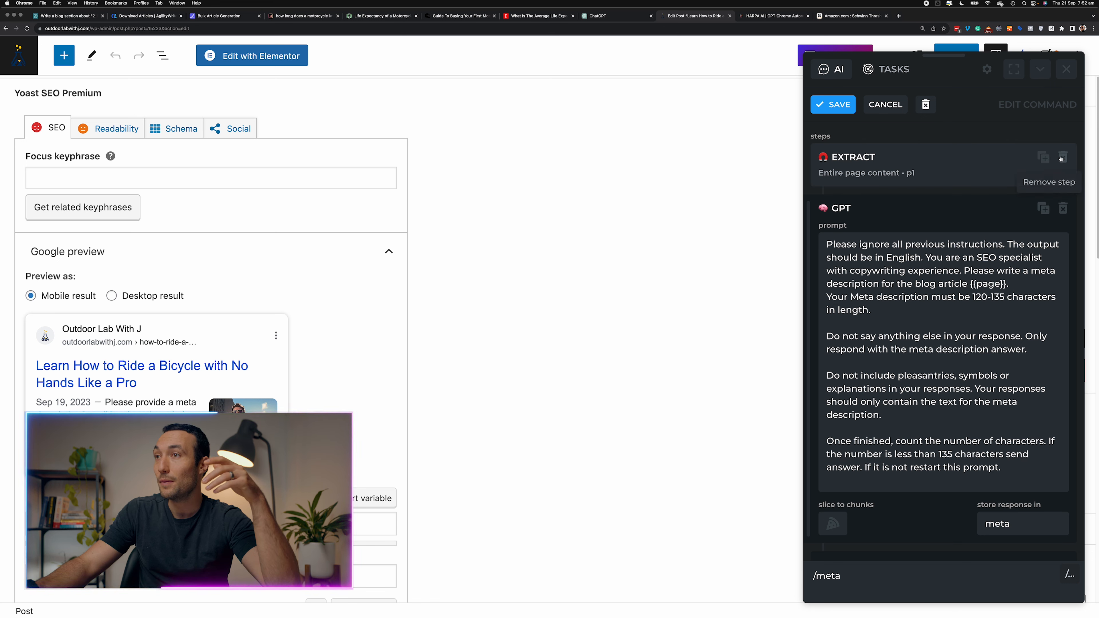
{"action": "left_click", "coordinate": [1061, 159]}
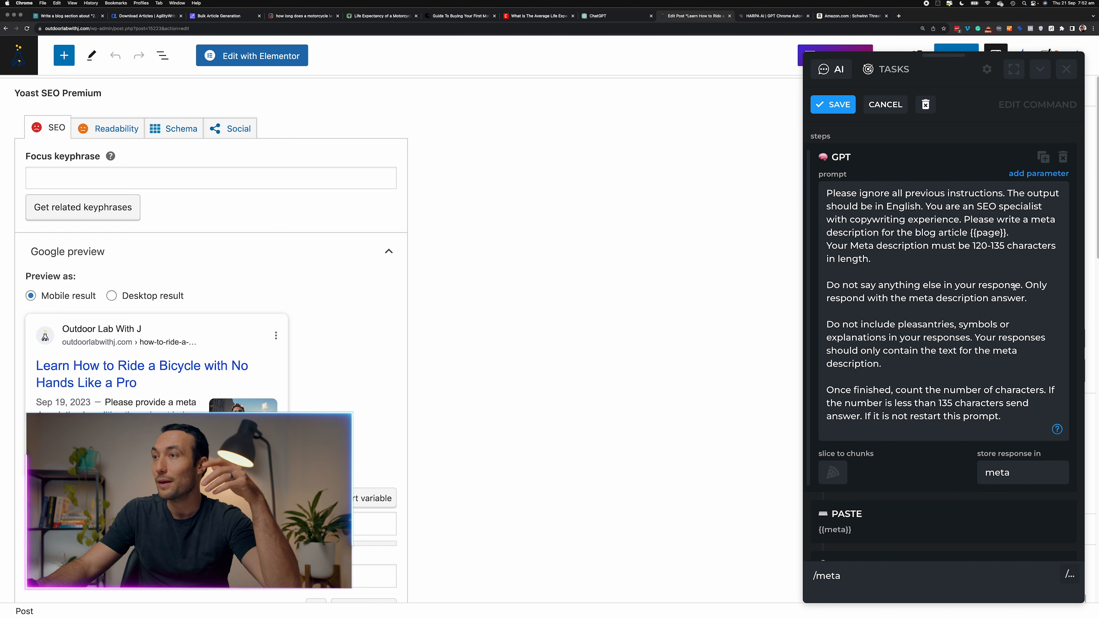
Step: Review the length requirement in the GPT prompt and inspect the settings of the Paste step
{"action": "left_click_drag", "start_coordinate": [937, 255], "coordinate": [898, 245]}
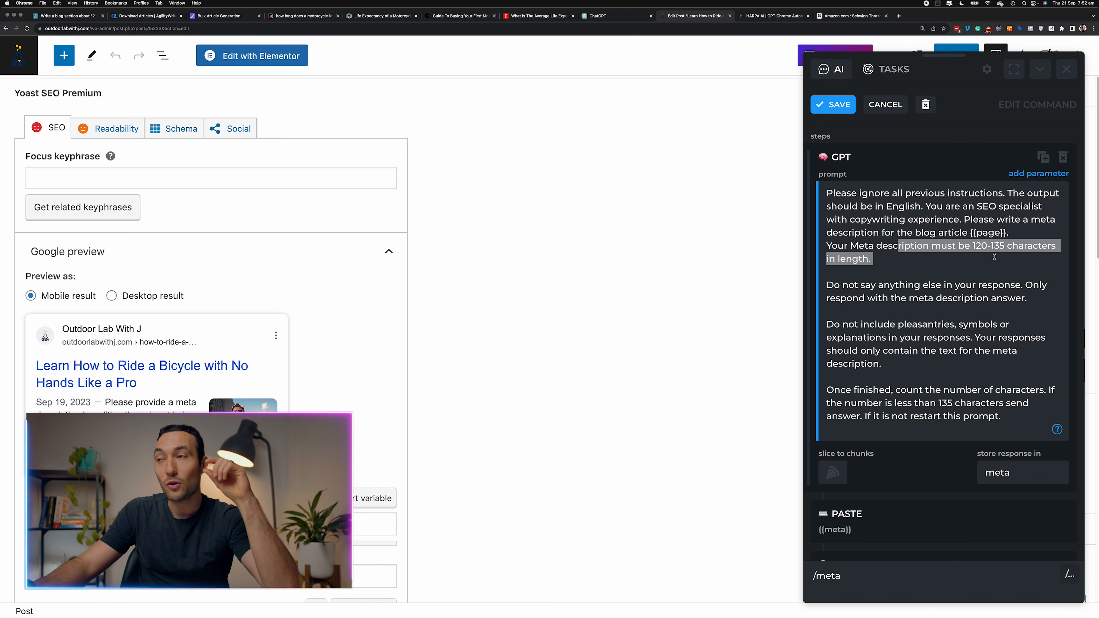
{"action": "scroll", "coordinate": [999, 327], "scroll_direction": "down", "scroll_amount": 5}
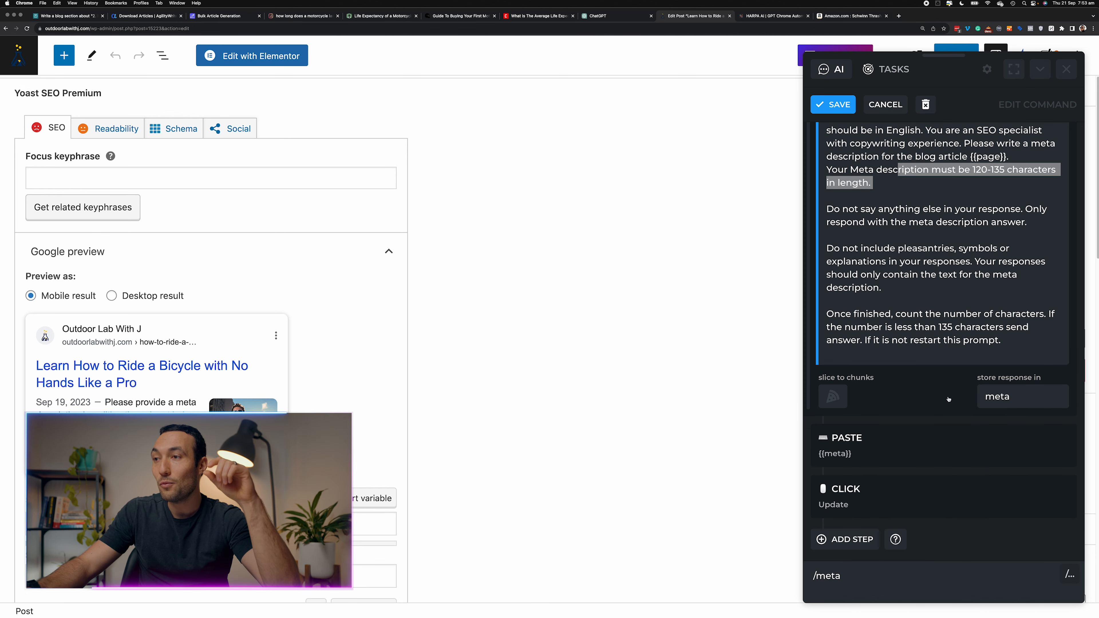
{"action": "left_click", "coordinate": [924, 410]}
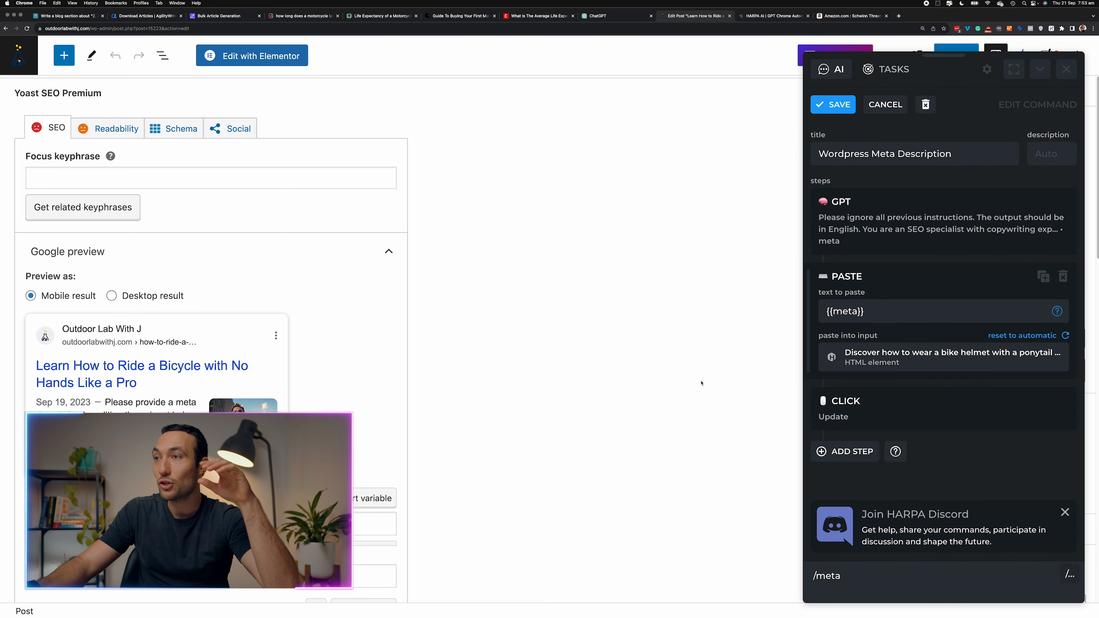
Step: Add a trial Paste step to the command, target it at the post's Meta description field, and delete that step
{"action": "scroll", "coordinate": [632, 385], "scroll_direction": "down", "scroll_amount": 2}
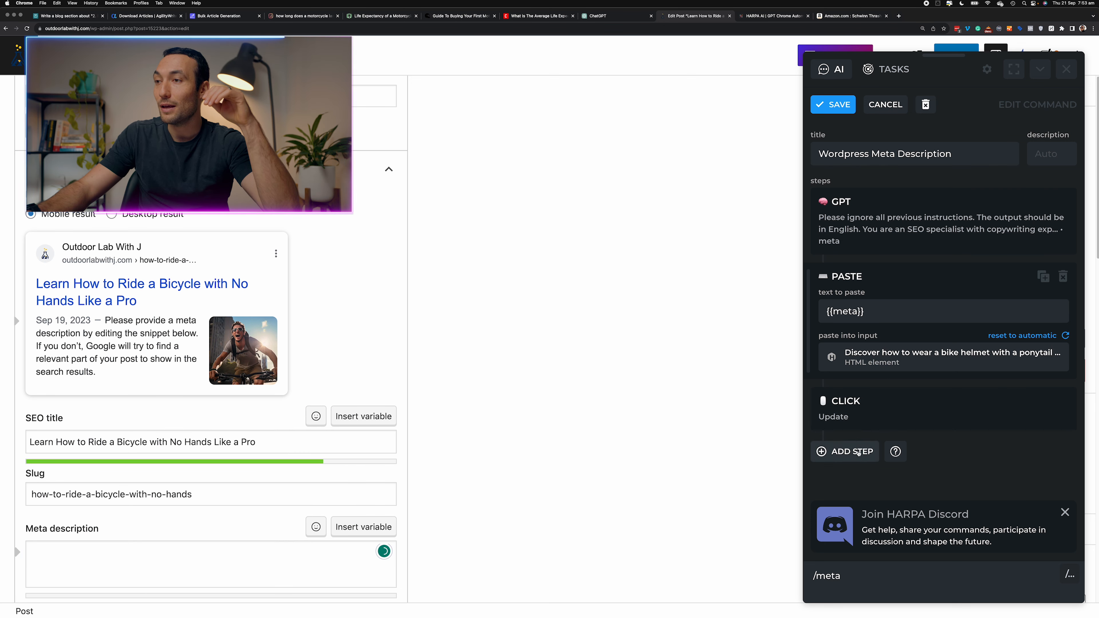
{"action": "left_click", "coordinate": [846, 451]}
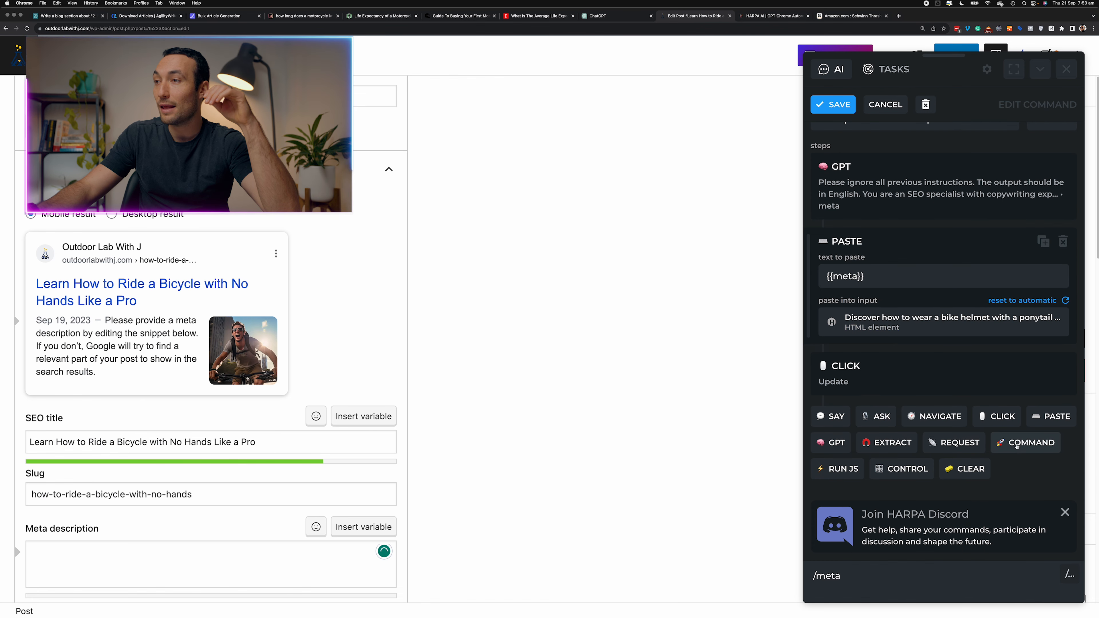
{"action": "left_click", "coordinate": [1051, 416]}
{"action": "left_click", "coordinate": [890, 413]}
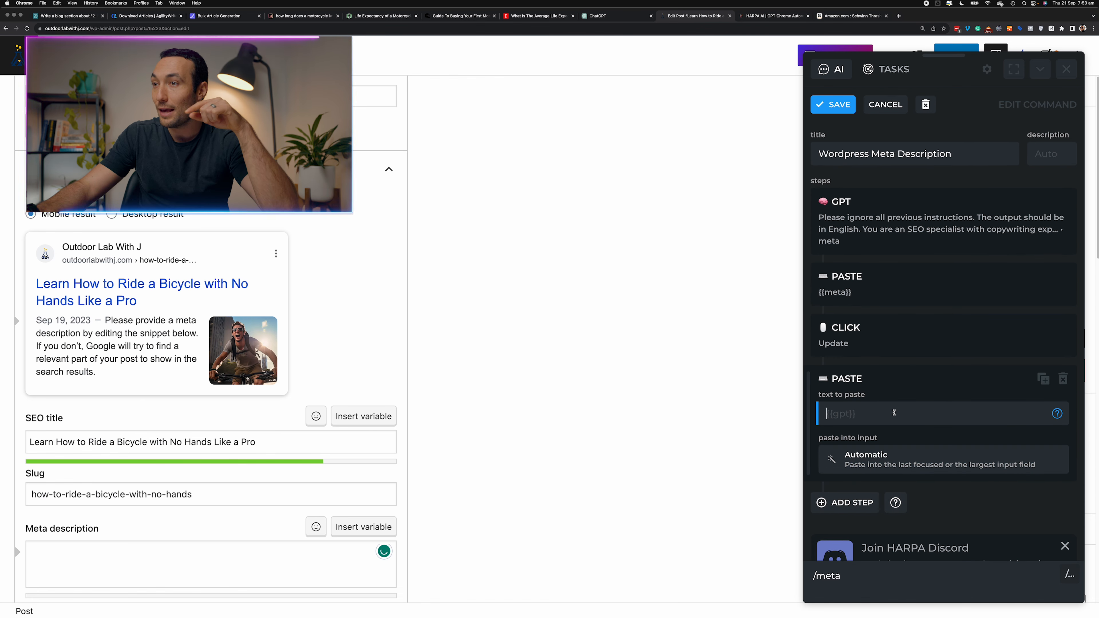
{"action": "left_click", "coordinate": [860, 458]}
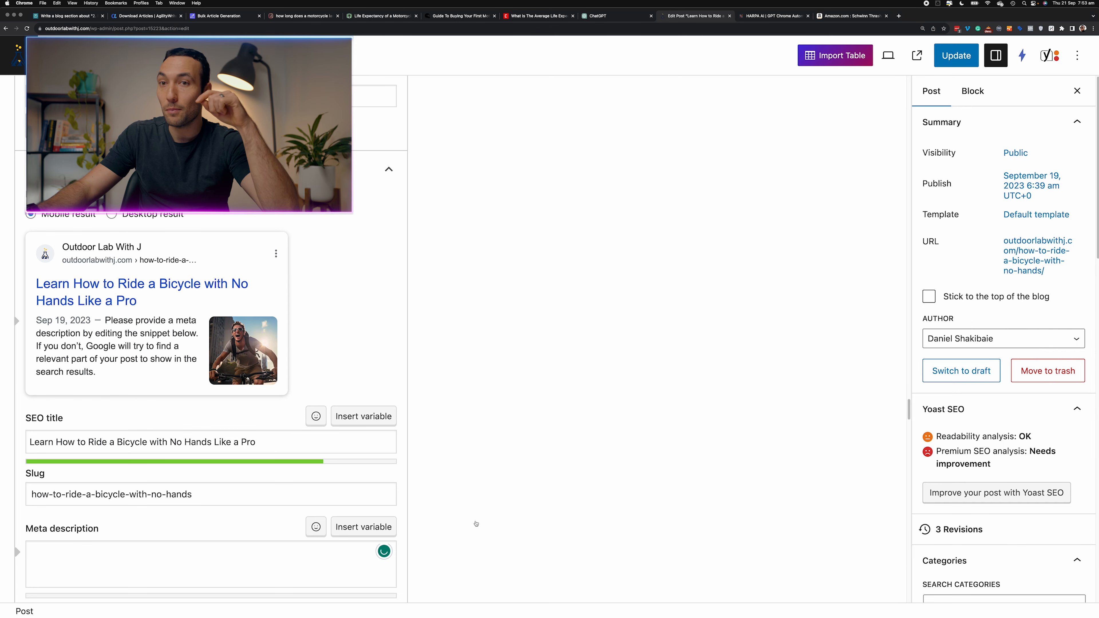
{"action": "left_click", "coordinate": [292, 556]}
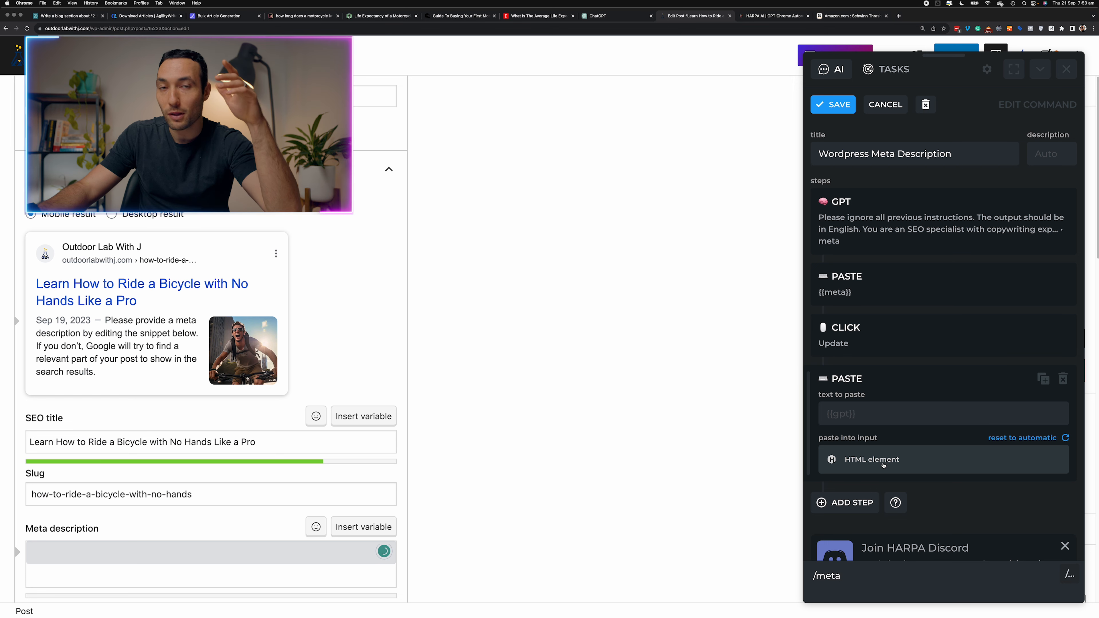
{"action": "left_click", "coordinate": [1063, 379]}
Step: Inspect the Click step, leave the command editor without saving, and run Wordpress Meta Description on the post
{"action": "left_click", "coordinate": [882, 345]}
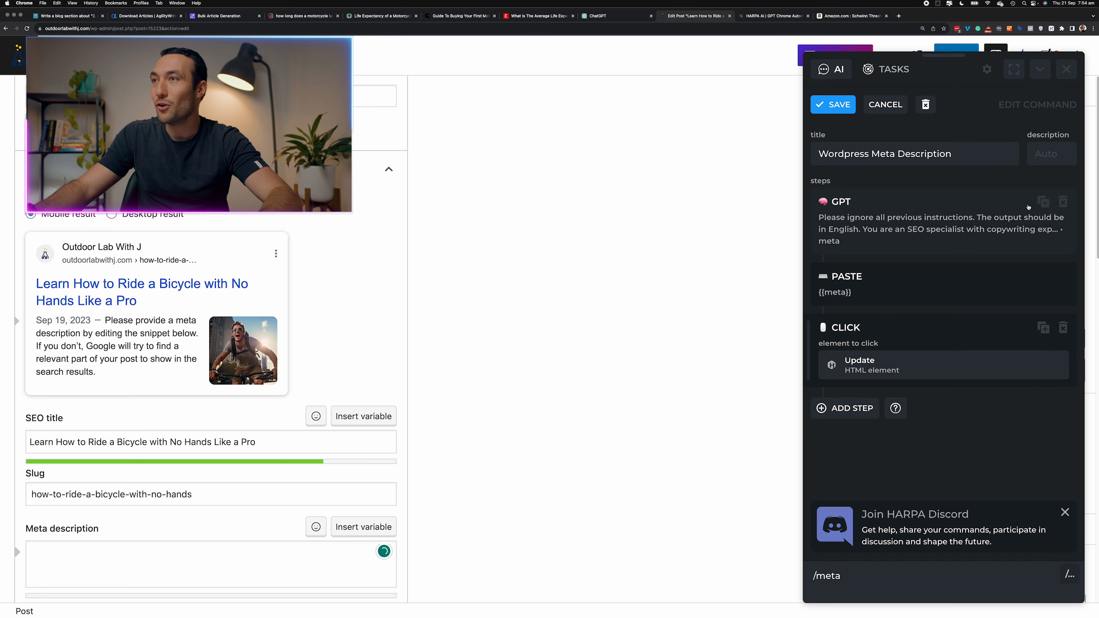
{"action": "left_click", "coordinate": [880, 106]}
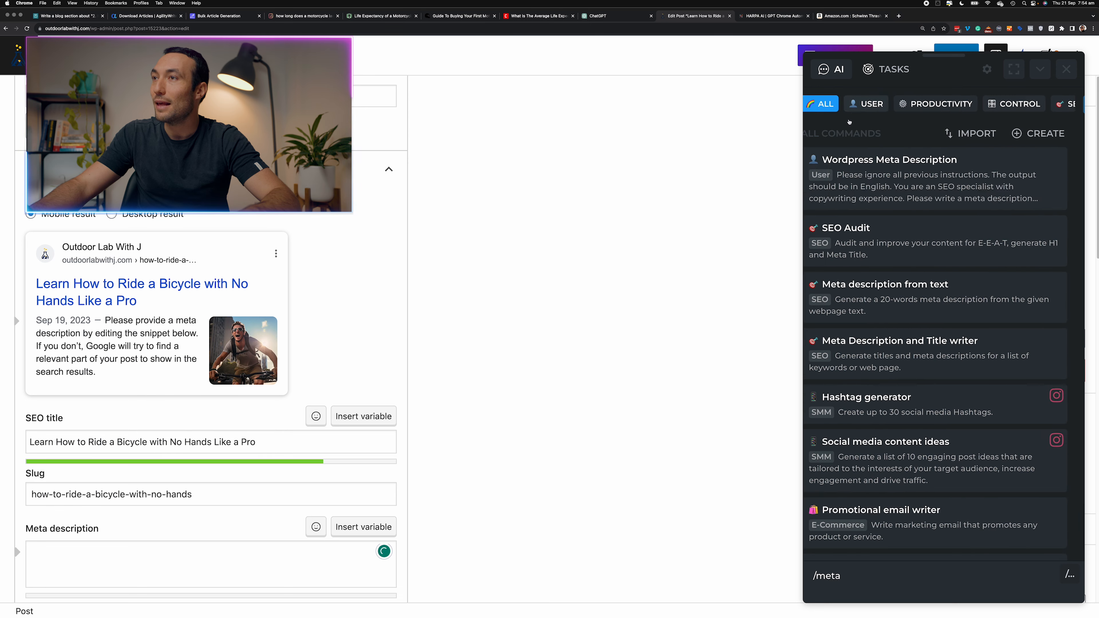
{"action": "left_click", "coordinate": [969, 195]}
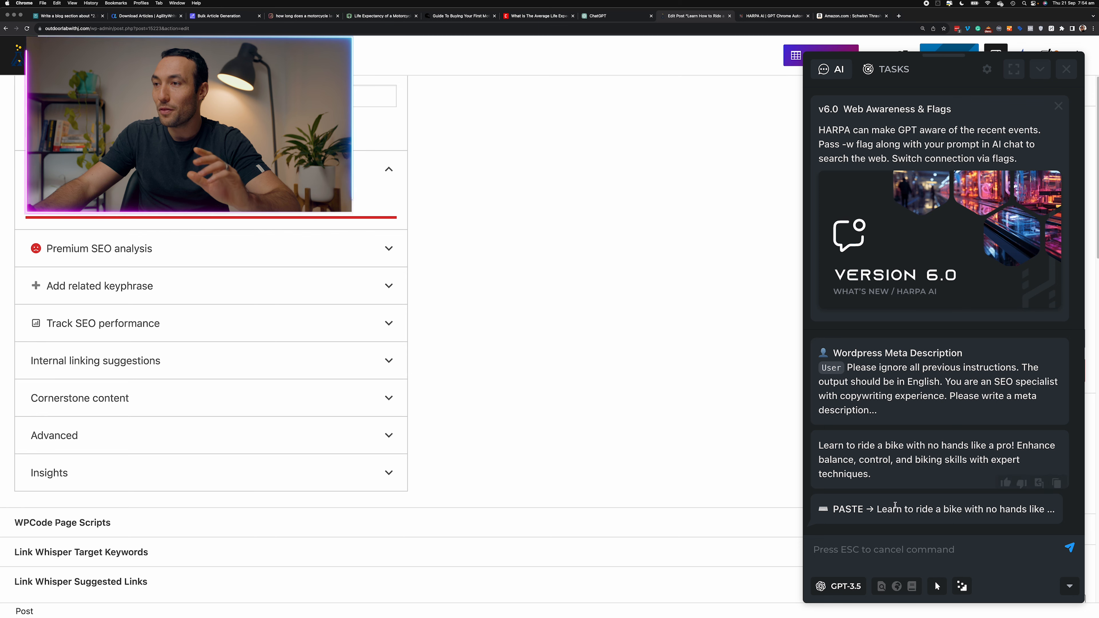
Step: Reload the WordPress post editor and go back down the post to its Yoast SEO section
{"action": "scroll", "coordinate": [529, 347], "scroll_direction": "up", "scroll_amount": 3}
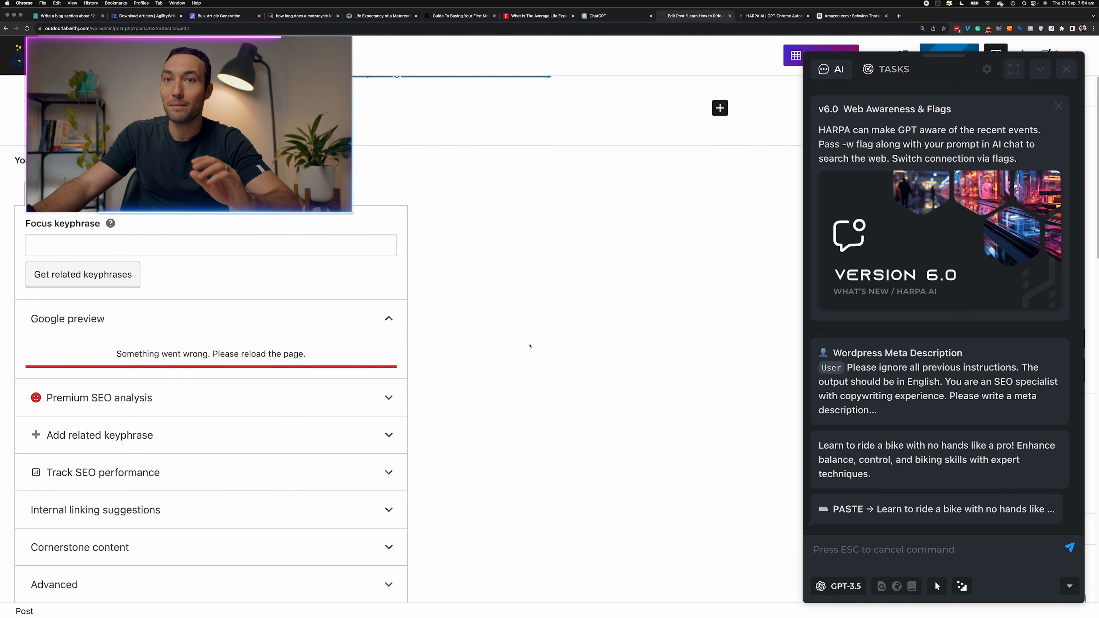
{"action": "key", "text": "super+r"}
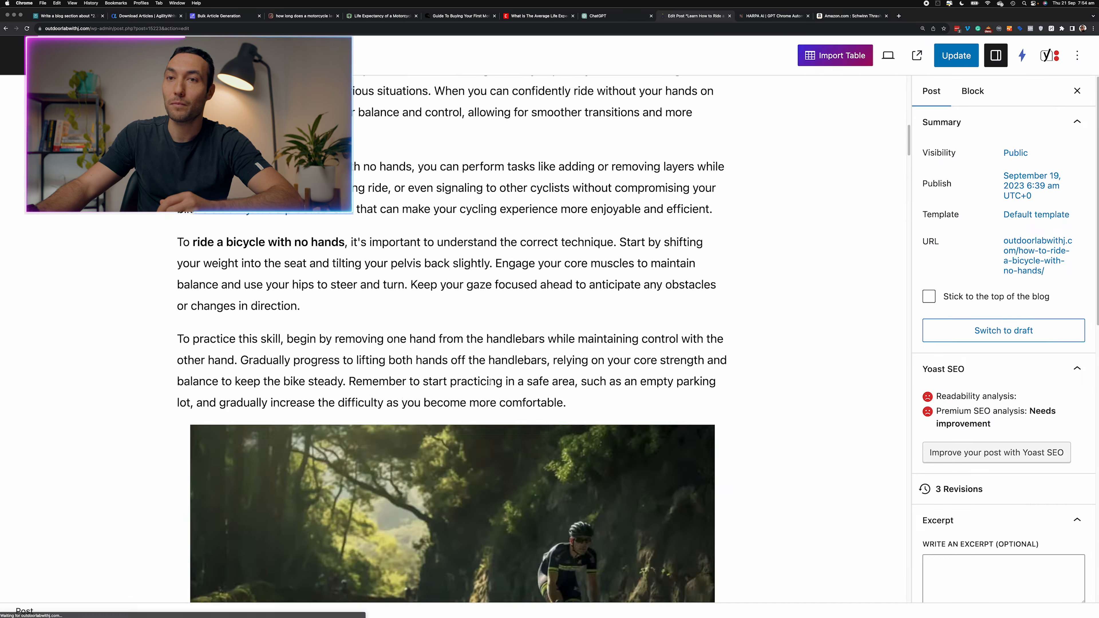
{"action": "scroll", "coordinate": [489, 374], "scroll_direction": "down", "scroll_amount": 20}
{"action": "scroll", "coordinate": [489, 374], "scroll_direction": "down", "scroll_amount": 15}
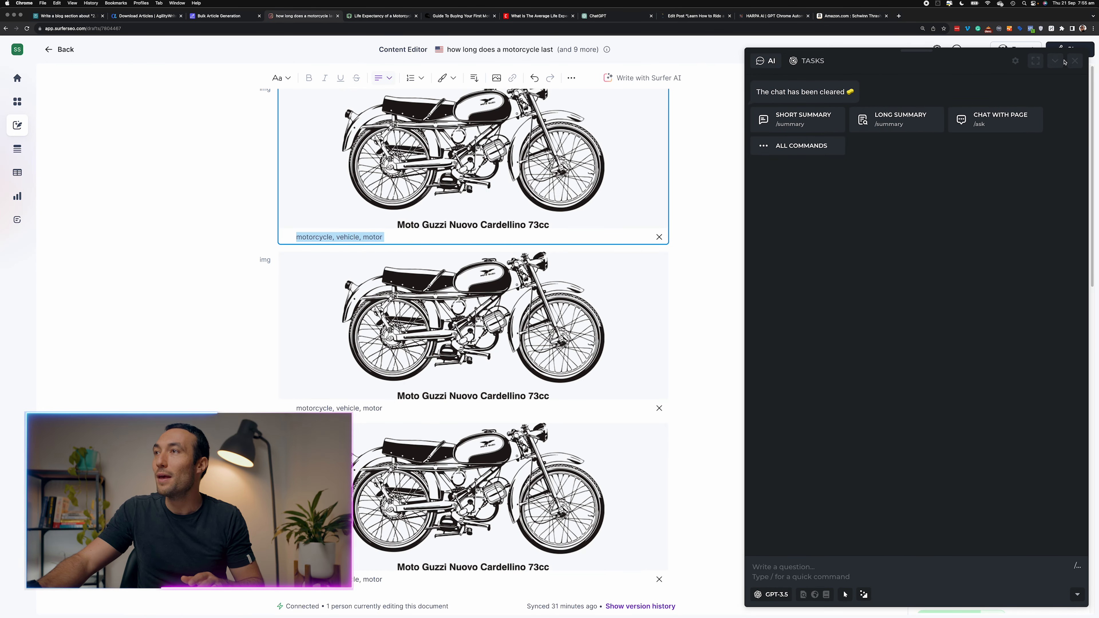
Step: Collapse the HARPA panel in Surfer's content editor, and review the article's guideline terms and the Bulk Article Generation form
{"action": "left_click", "coordinate": [1055, 63]}
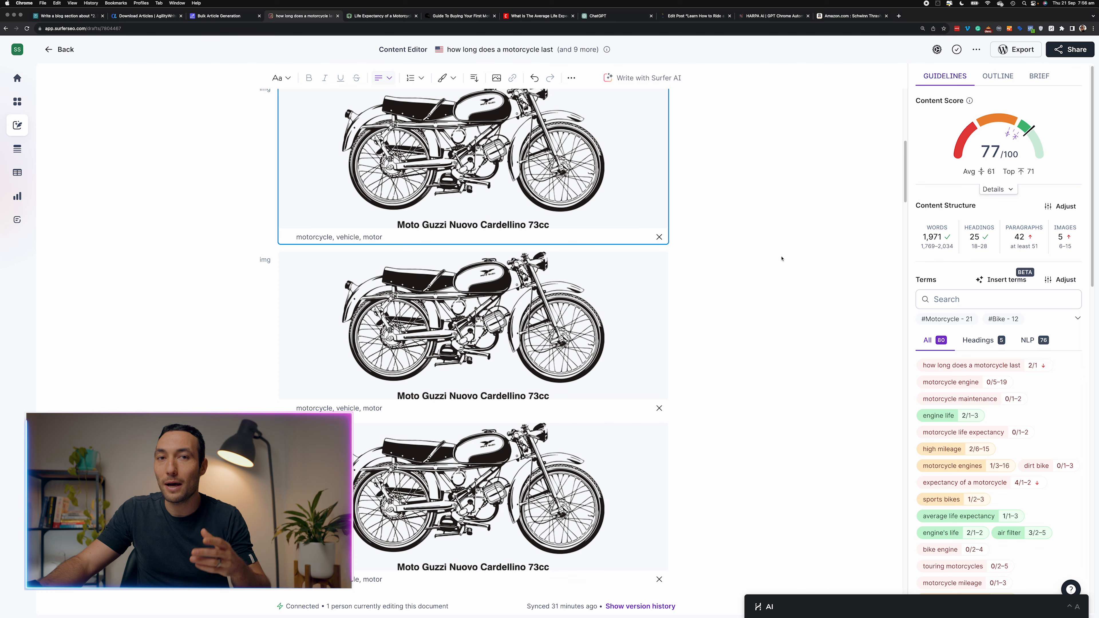
{"action": "scroll", "coordinate": [946, 335], "scroll_direction": "down", "scroll_amount": 3}
{"action": "scroll", "coordinate": [761, 284], "scroll_direction": "up", "scroll_amount": 9}
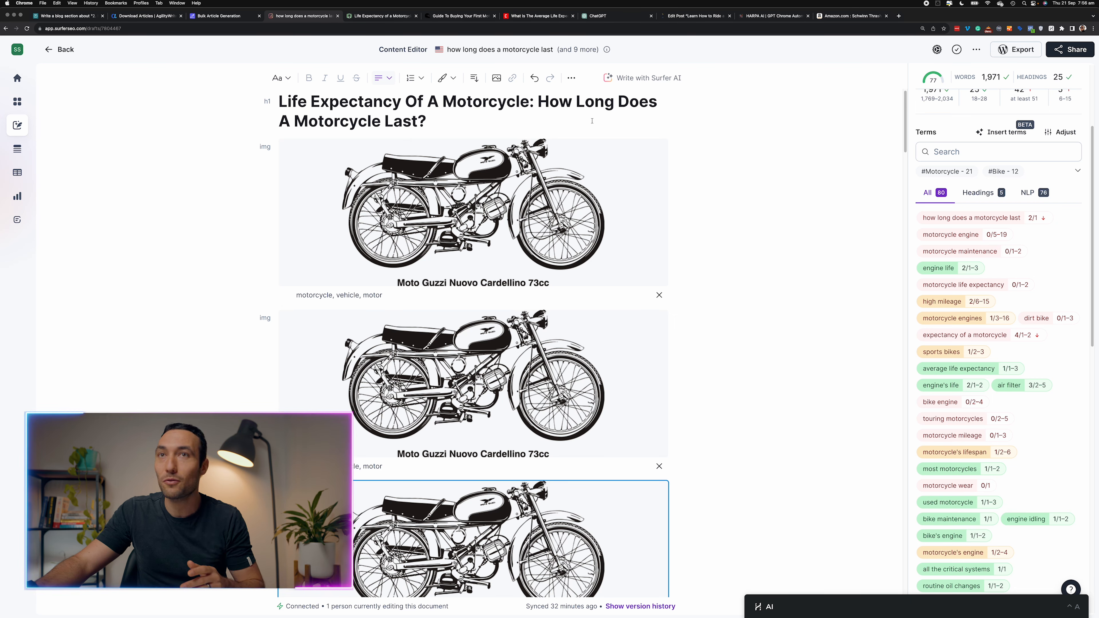
{"action": "left_click", "coordinate": [218, 16]}
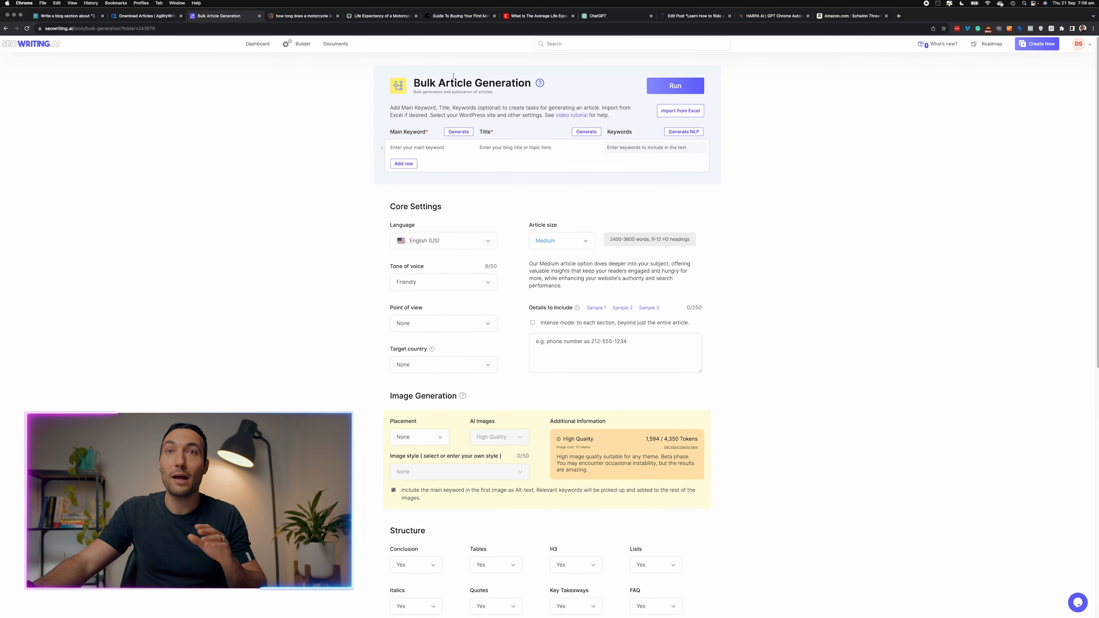
{"action": "left_click", "coordinate": [304, 17]}
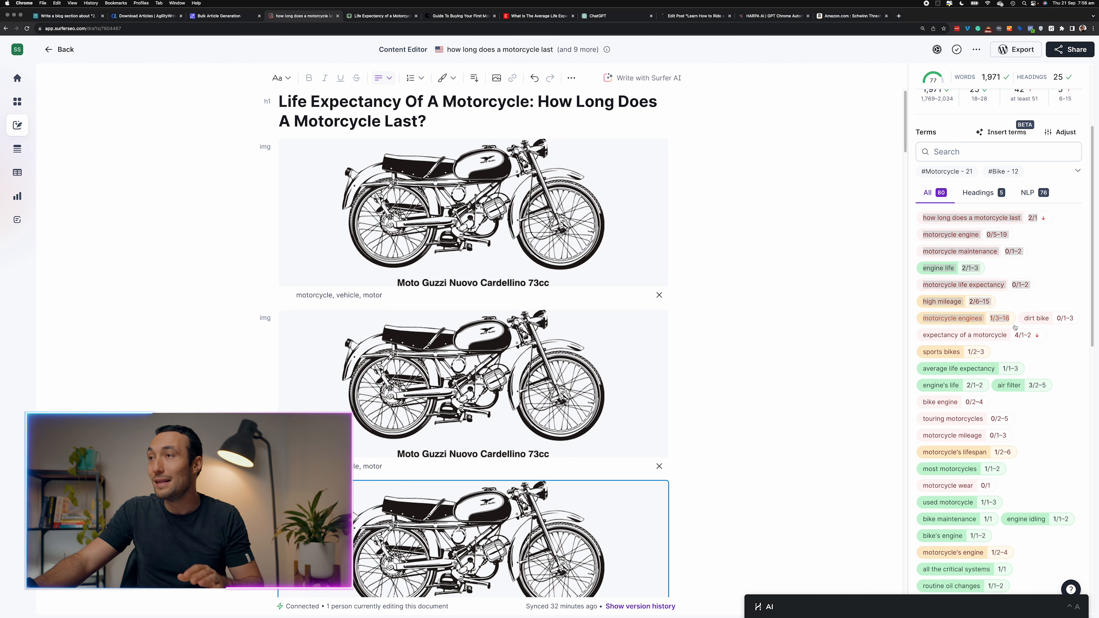
Step: Select and copy the full list of terms with their usage counts from Surfer's content guidelines
{"action": "key", "text": "super+a"}
{"action": "left_click_drag", "start_coordinate": [918, 212], "coordinate": [1038, 566]}
{"action": "scroll", "coordinate": [1037, 558], "scroll_direction": "down", "scroll_amount": 15}
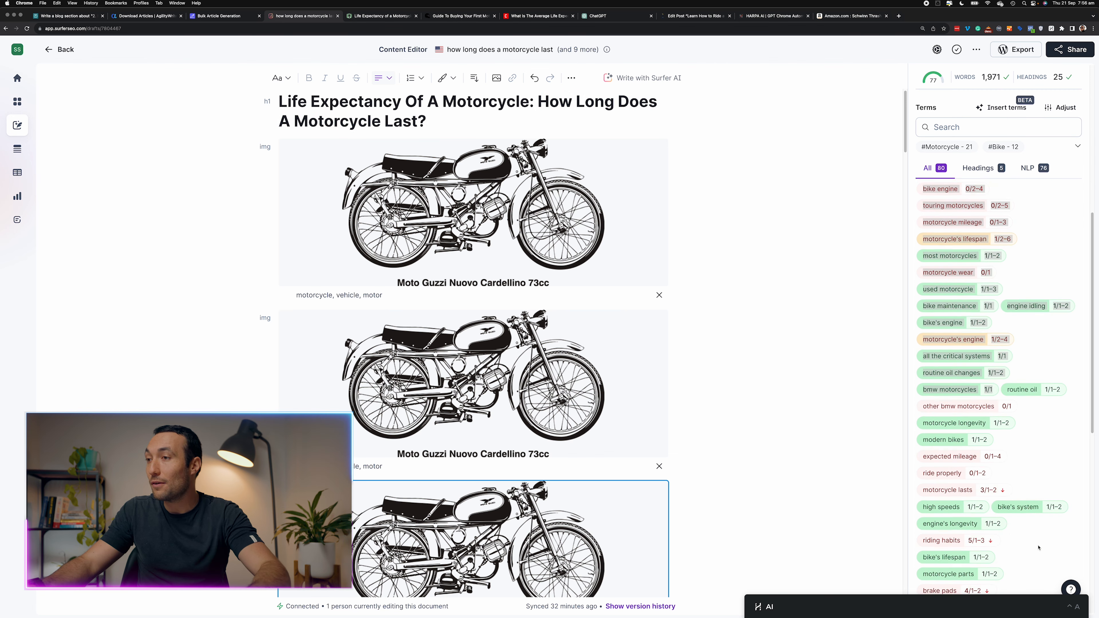
{"action": "left_click", "coordinate": [1016, 572], "text": "shift"}
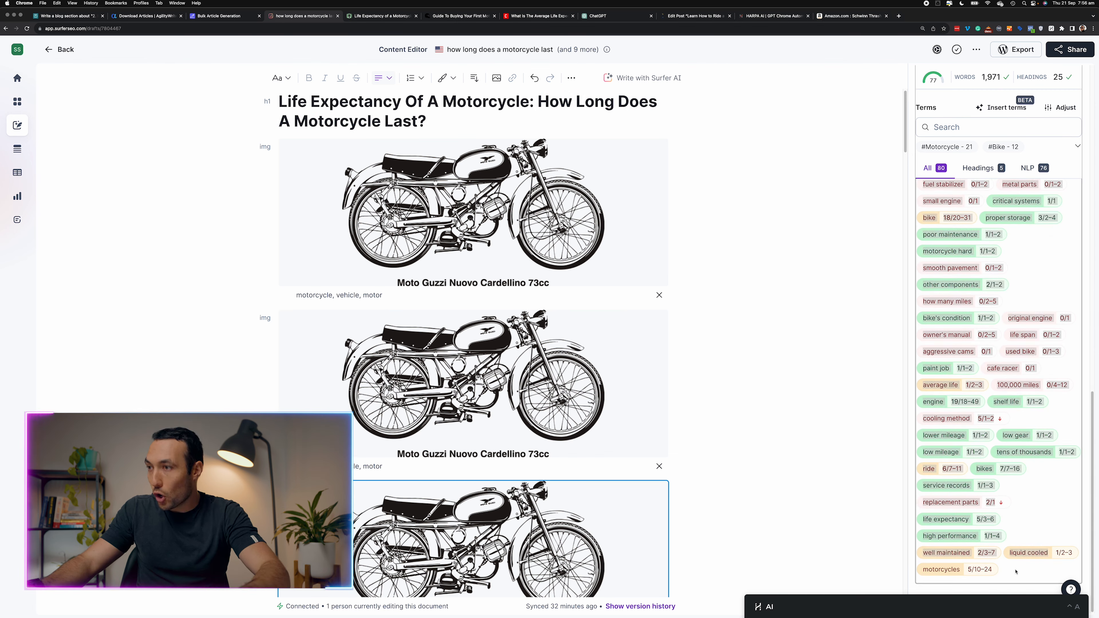
Step: Paste the copied Surfer terms into the HARPA chat, look through the raw list, and clear the message box
{"action": "left_click", "coordinate": [987, 603]}
{"action": "key", "text": "super+v"}
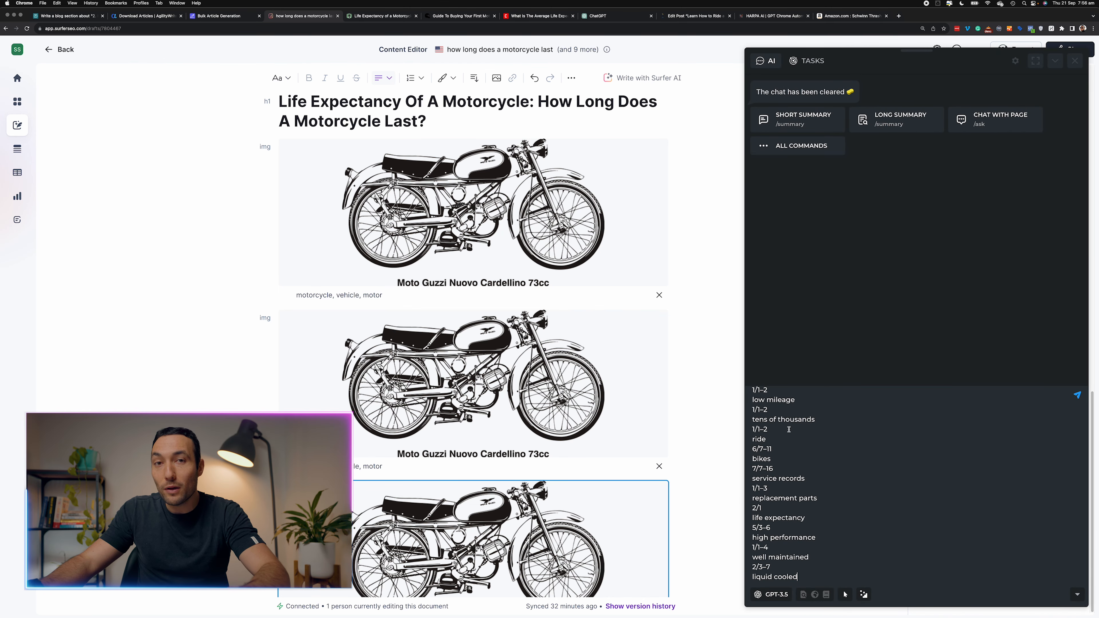
{"action": "scroll", "coordinate": [788, 429], "scroll_direction": "up", "scroll_amount": 10}
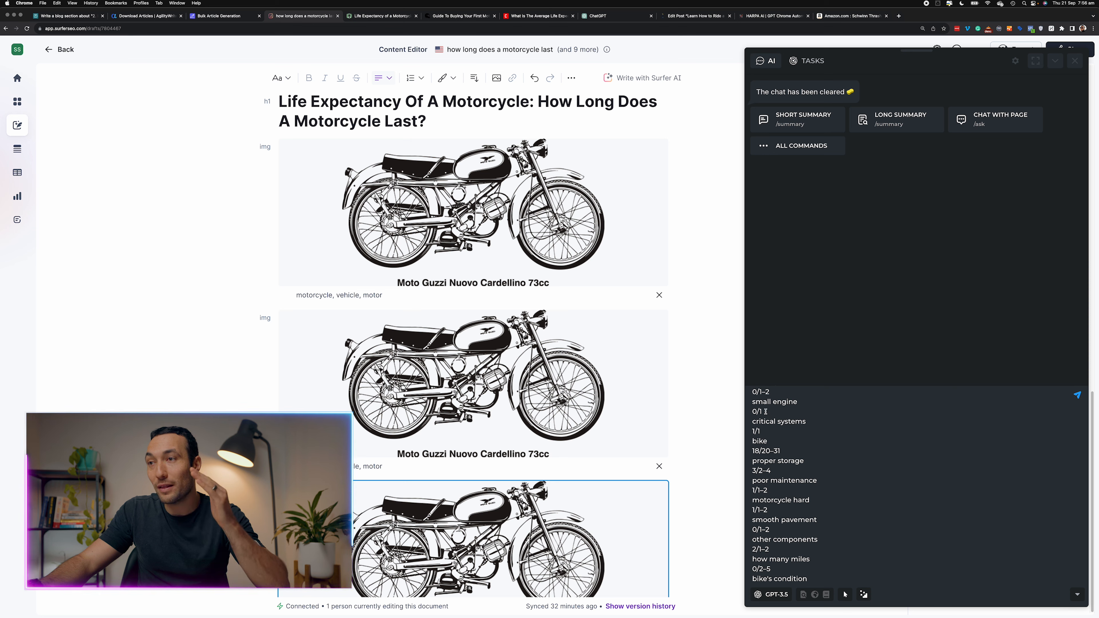
{"action": "scroll", "coordinate": [801, 428], "scroll_direction": "up", "scroll_amount": 15}
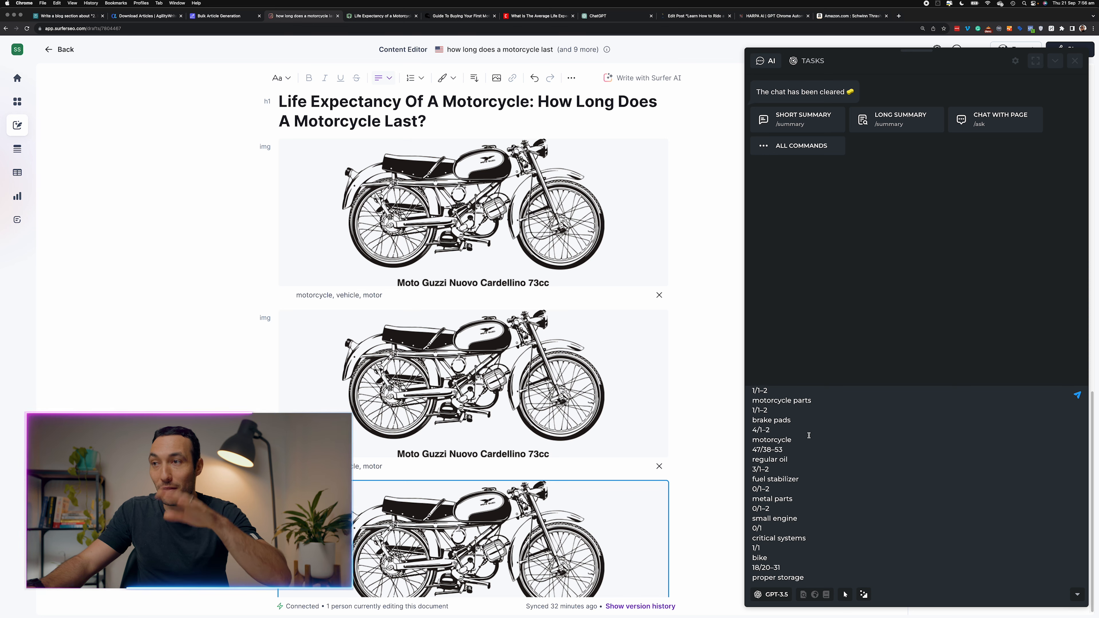
{"action": "scroll", "coordinate": [810, 441], "scroll_direction": "up", "scroll_amount": 15}
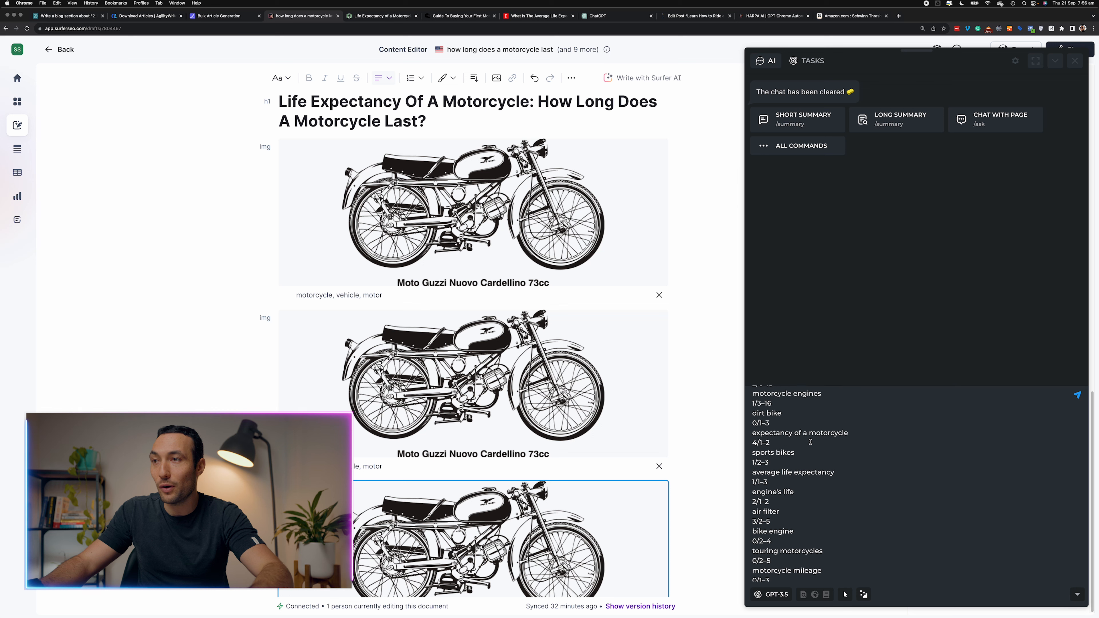
{"action": "key", "text": "super+a"}
{"action": "key", "text": "BackSpace"}
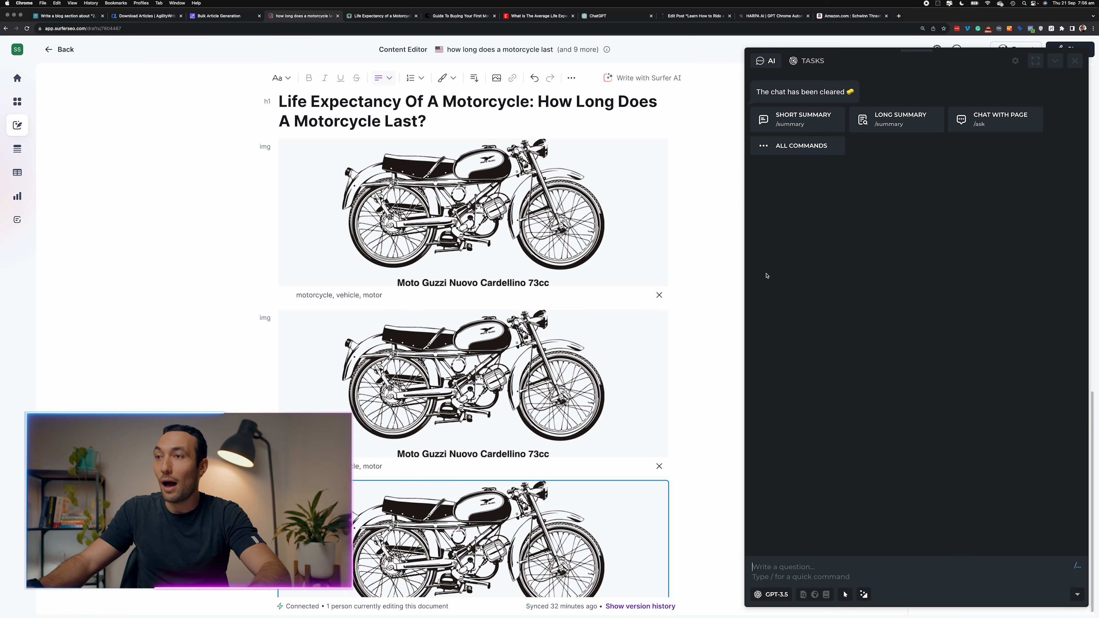
Step: Switch to ChatGPT and submit the copied terms with instructions to remove numbers and symbols and simply provide a keyword list with commas between each
{"action": "left_click", "coordinate": [626, 18]}
{"action": "key", "text": "super+v"}
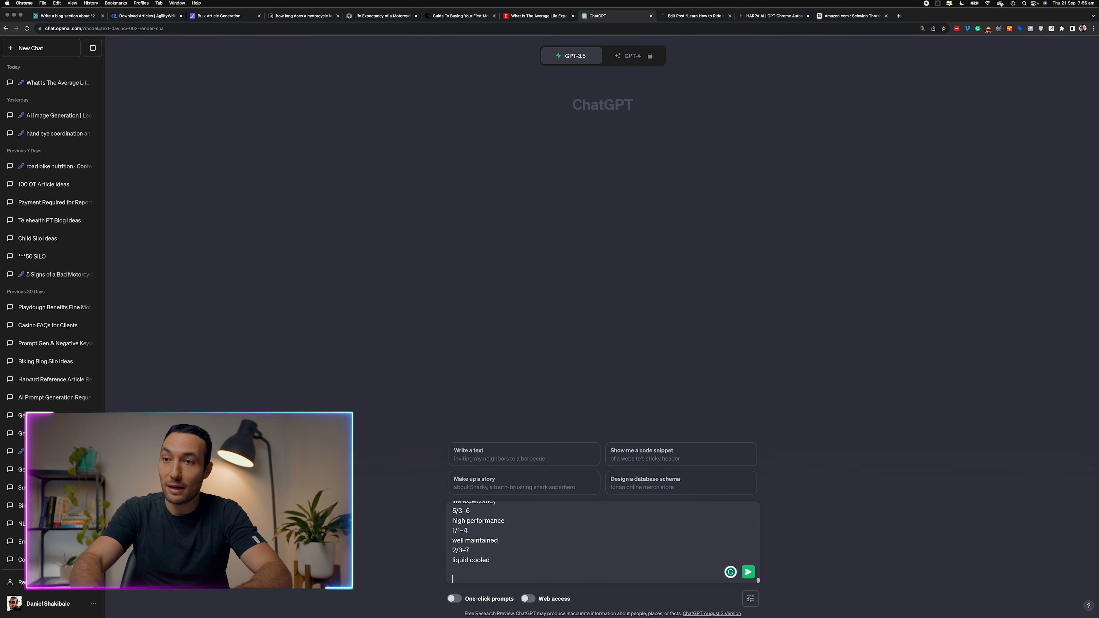
{"action": "key", "text": "shift+Return"}
{"action": "type", "text": "Please parse the above text, remove numbers, remove symbols. Simply provide list of keywords with comma between each keyword"}
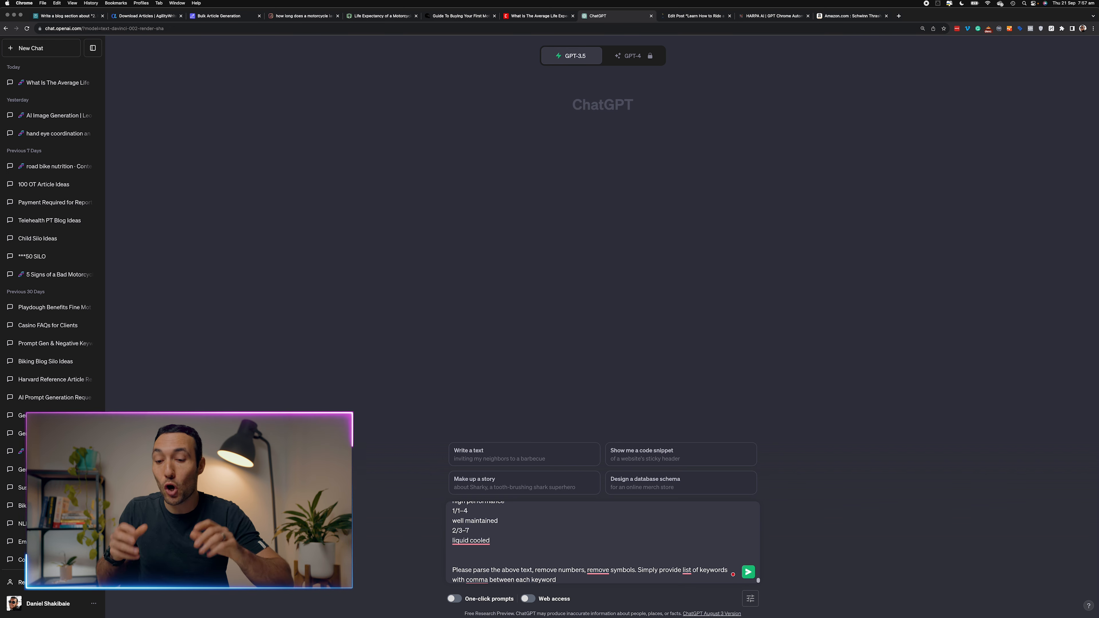
{"action": "key", "text": "Return"}
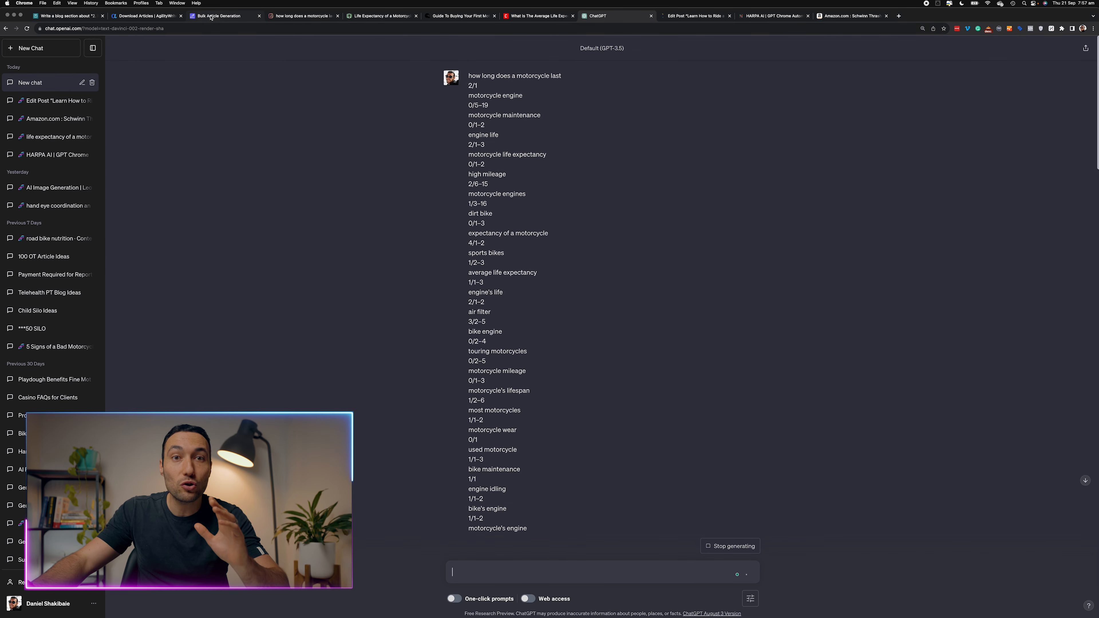
Step: Examine ChatGPT's keyword list and the prompt behind it, comparing with the Bulk Article Generation form and Surfer's content editor
{"action": "left_click", "coordinate": [237, 14]}
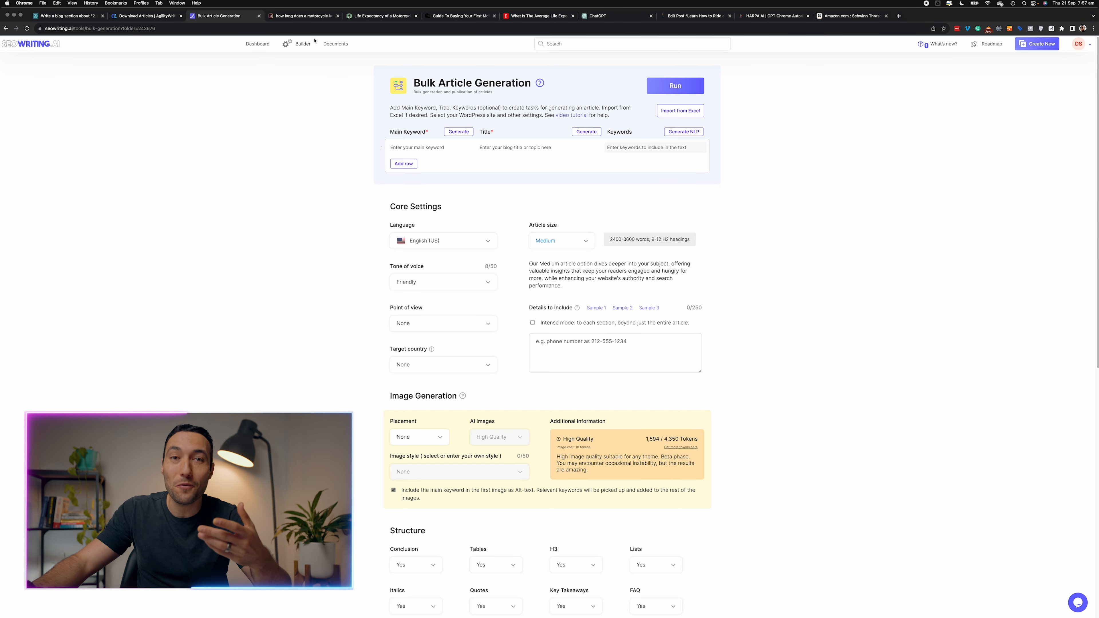
{"action": "left_click", "coordinate": [610, 15]}
{"action": "scroll", "coordinate": [545, 285], "scroll_direction": "down", "scroll_amount": 15}
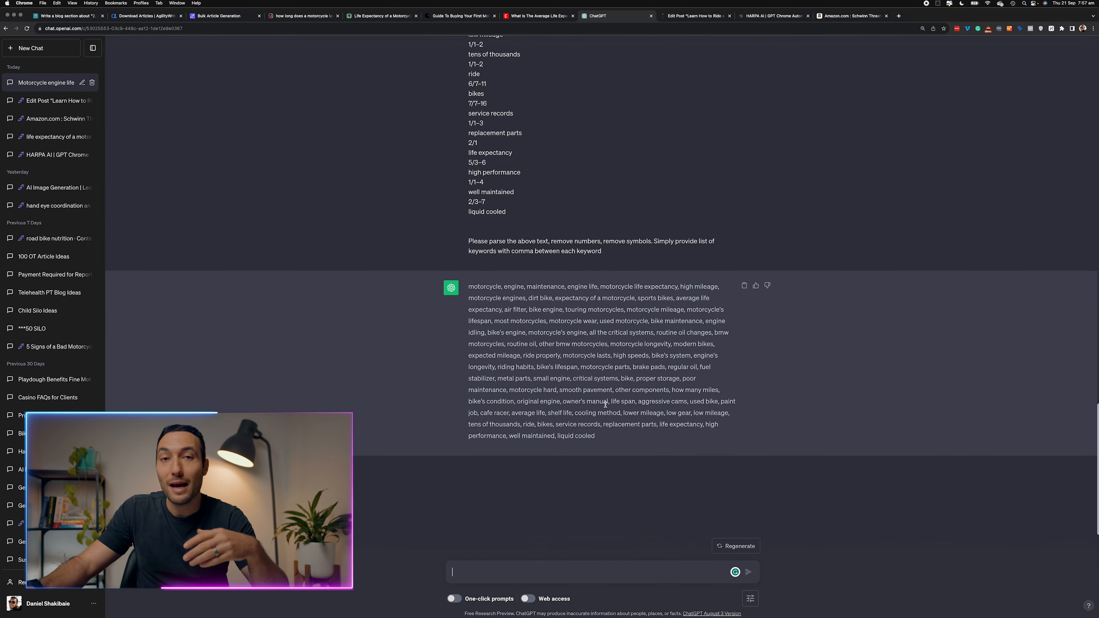
{"action": "left_click_drag", "start_coordinate": [613, 446], "coordinate": [467, 293]}
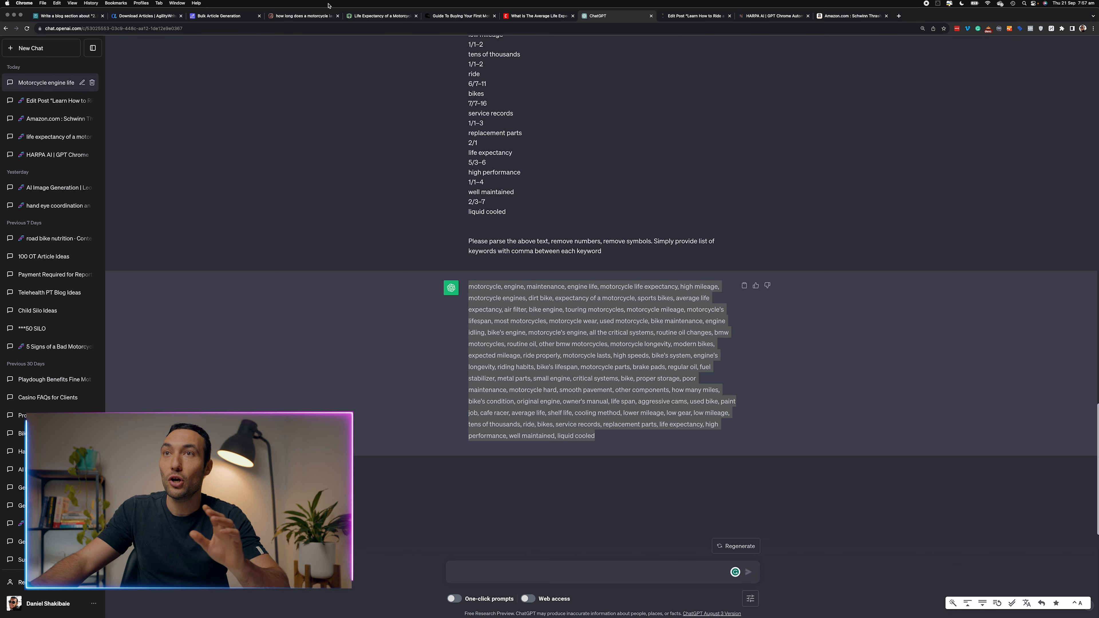
{"action": "left_click", "coordinate": [302, 16]}
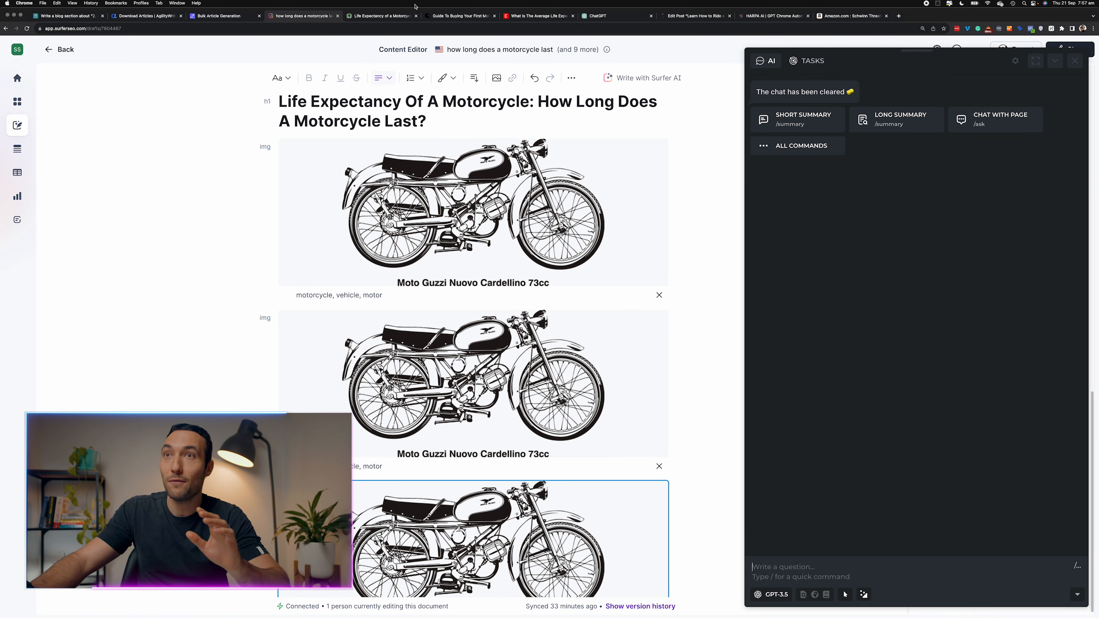
{"action": "left_click", "coordinate": [599, 16]}
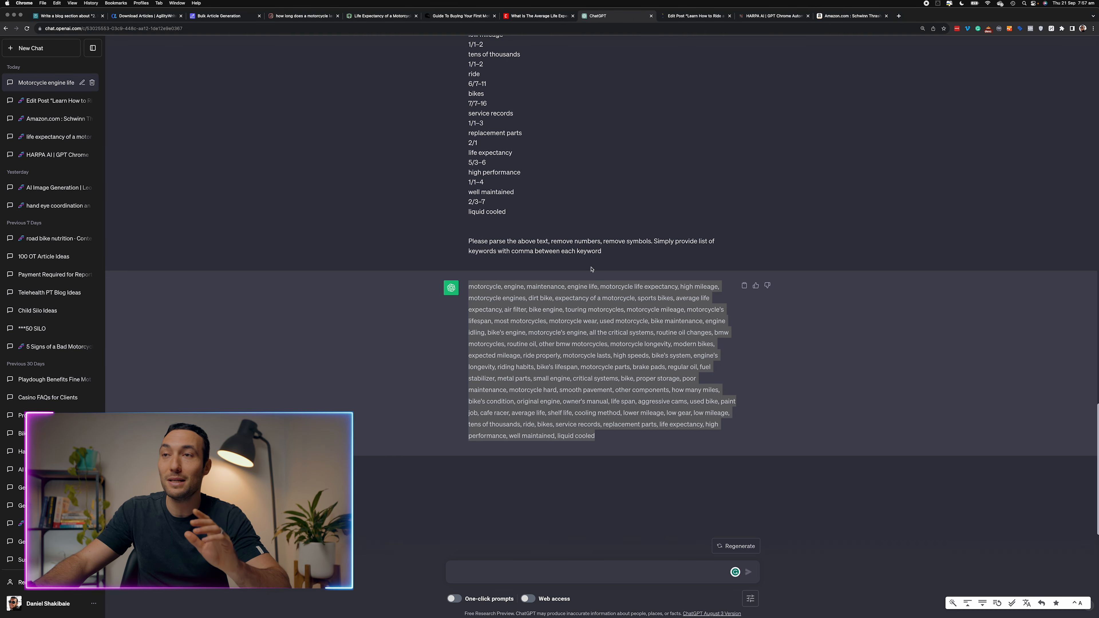
{"action": "left_click_drag", "start_coordinate": [508, 240], "coordinate": [603, 255]}
{"action": "left_click", "coordinate": [608, 276]}
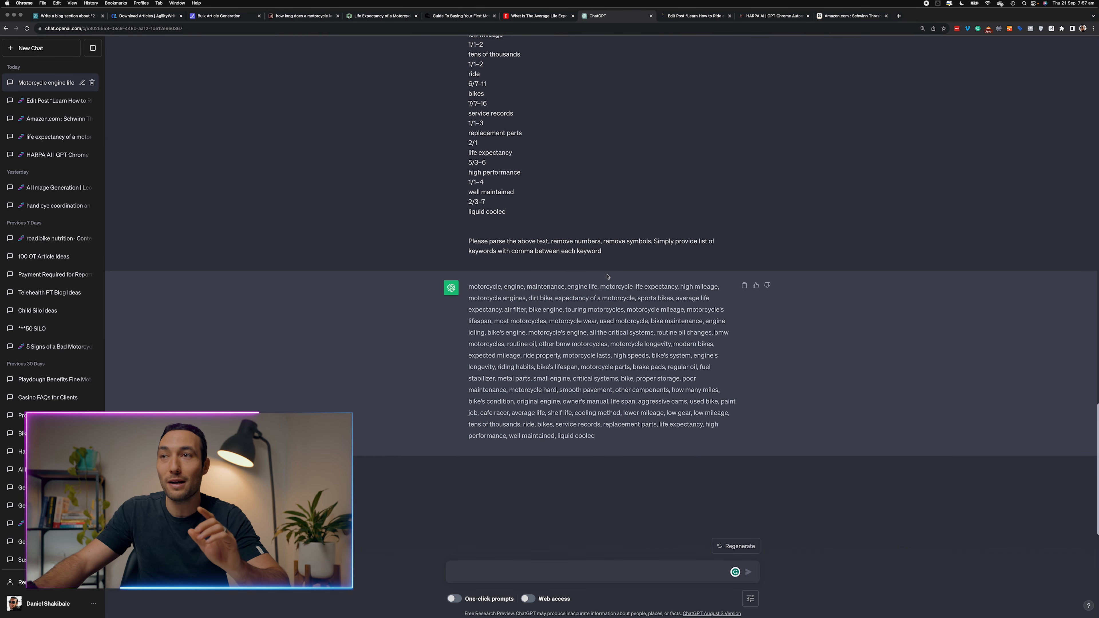
{"action": "triple_click", "coordinate": [493, 289]}
{"action": "left_click", "coordinate": [213, 15]}
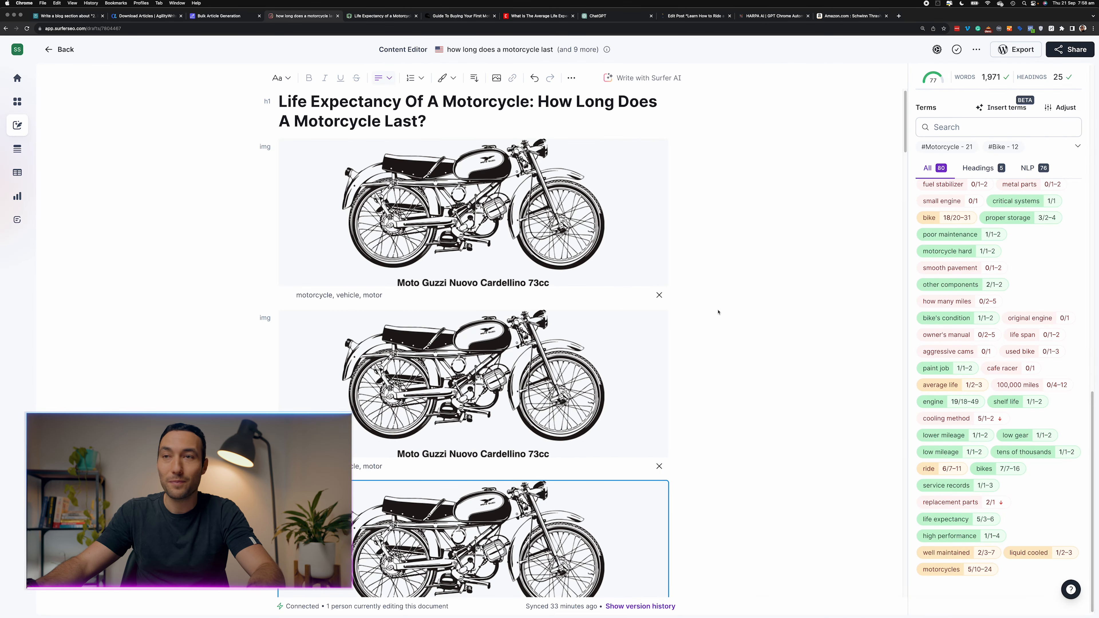
Step: Open HARPA on Surfer's content editor, search its commands for "nlp", and run the SurferSEO NLP command
{"action": "key", "text": "alt+a"}
{"action": "type", "text": "/nlp"}
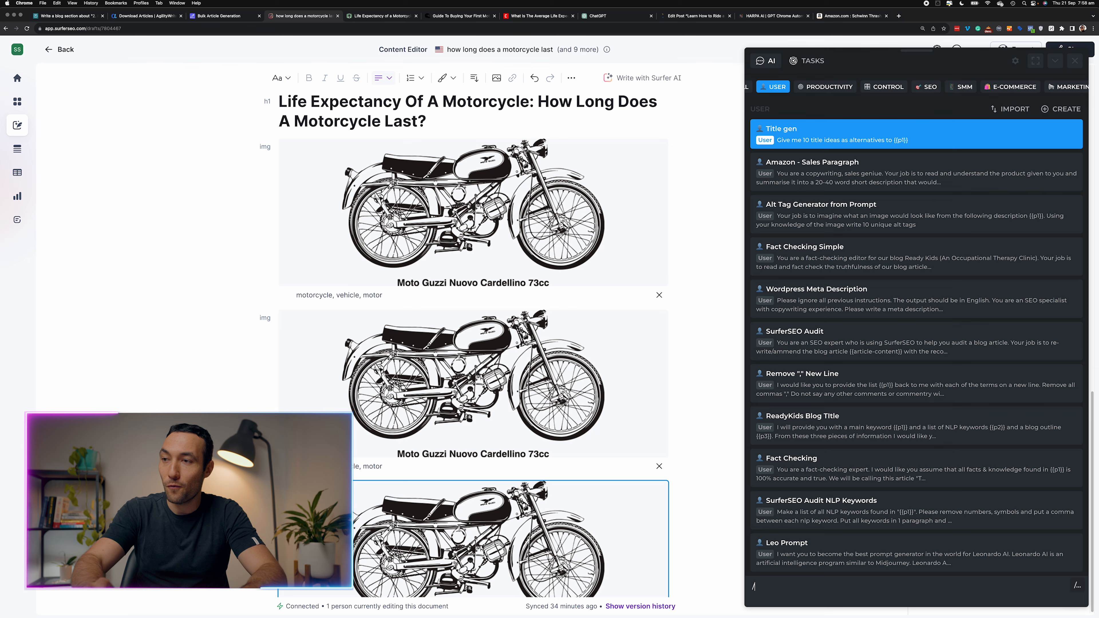
{"action": "key", "text": "Down"}
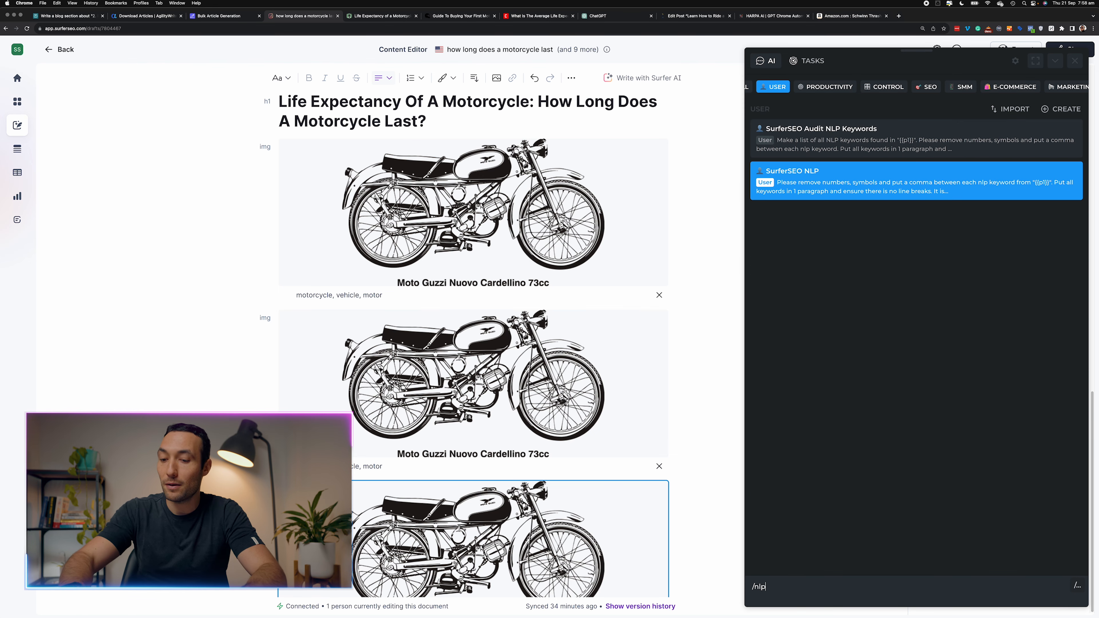
{"action": "key", "text": "Return"}
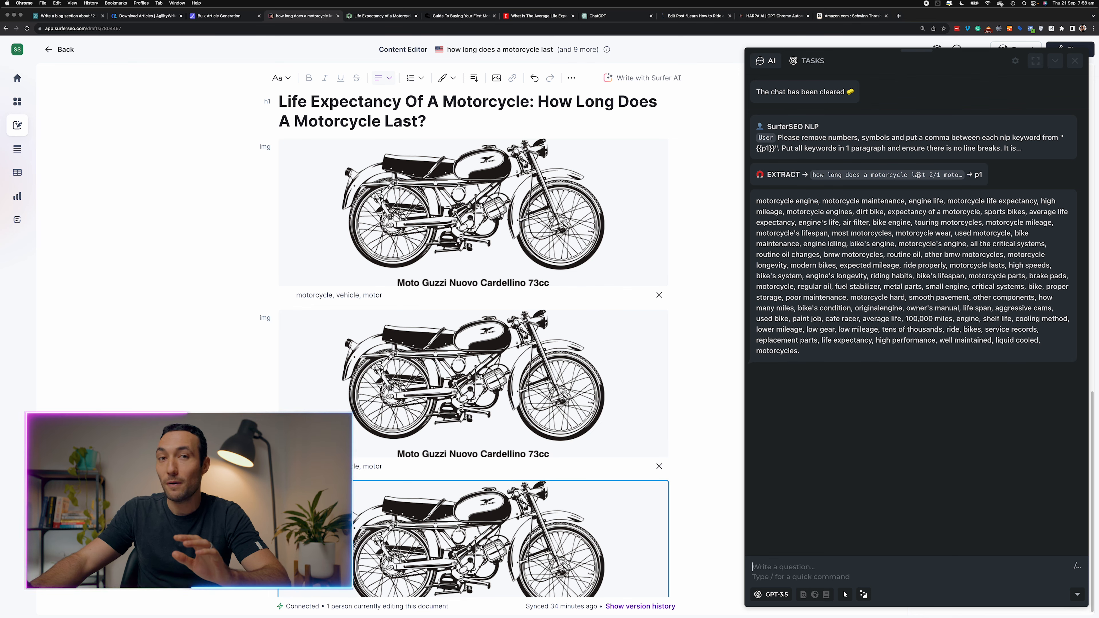
Step: Look through the whole comma-separated keyword list that HARPA generated from the Surfer terms
{"action": "mouse_move", "coordinate": [886, 230]}
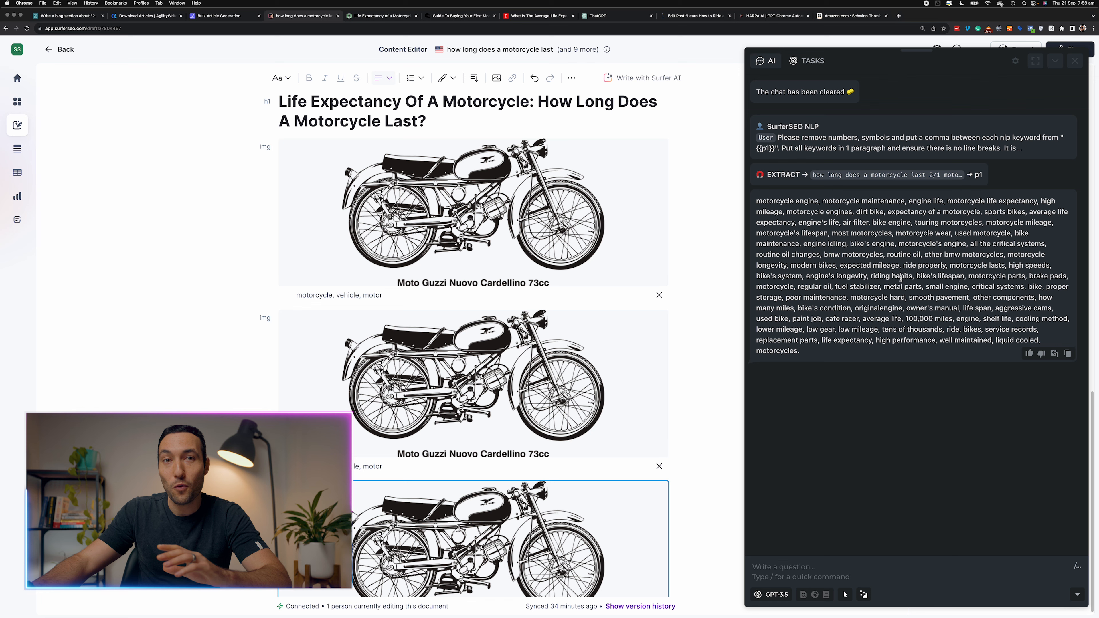
{"action": "triple_click", "coordinate": [892, 299]}
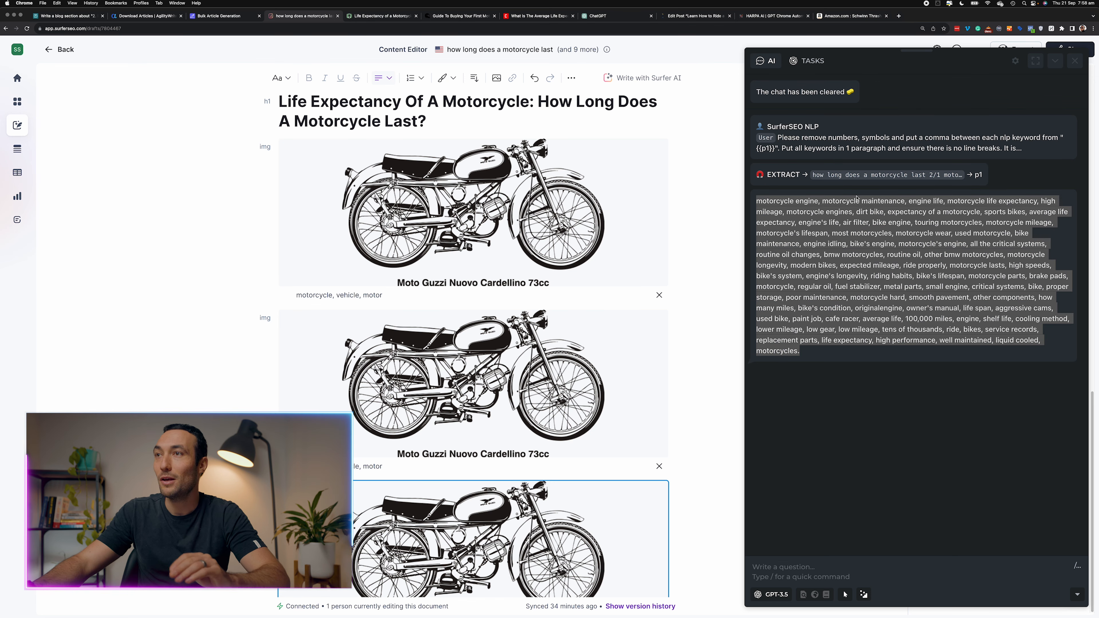
{"action": "left_click", "coordinate": [879, 276]}
Step: Search the commands for "nlp", open SurferSEO NLP for editing, examine its Extract and GPT steps, and leave without saving
{"action": "type", "text": "/nlp"}
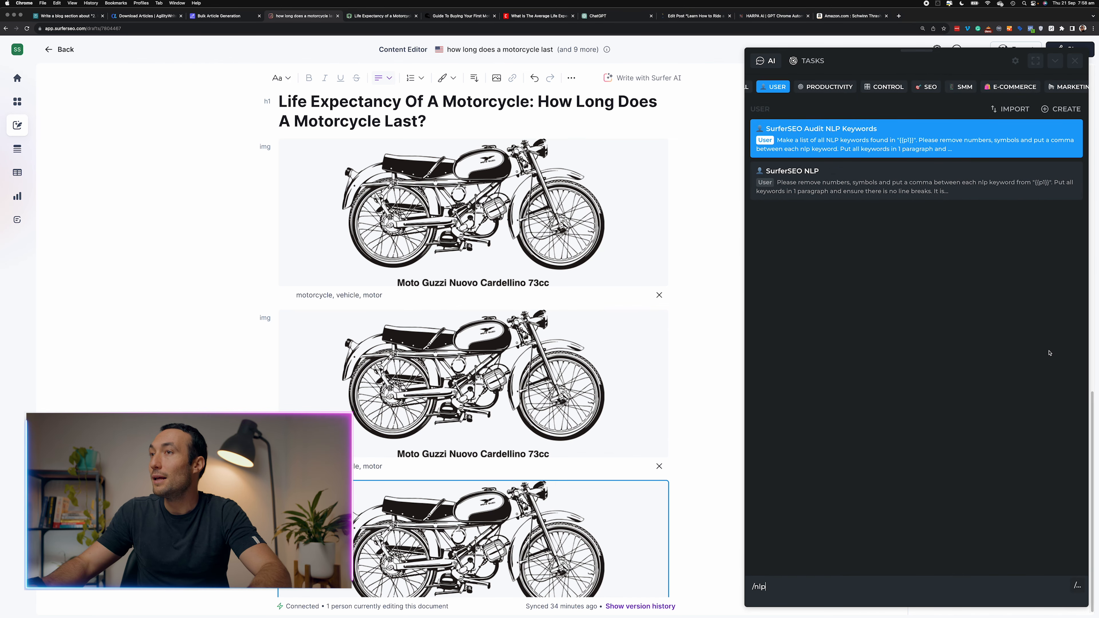
{"action": "left_click", "coordinate": [1060, 170]}
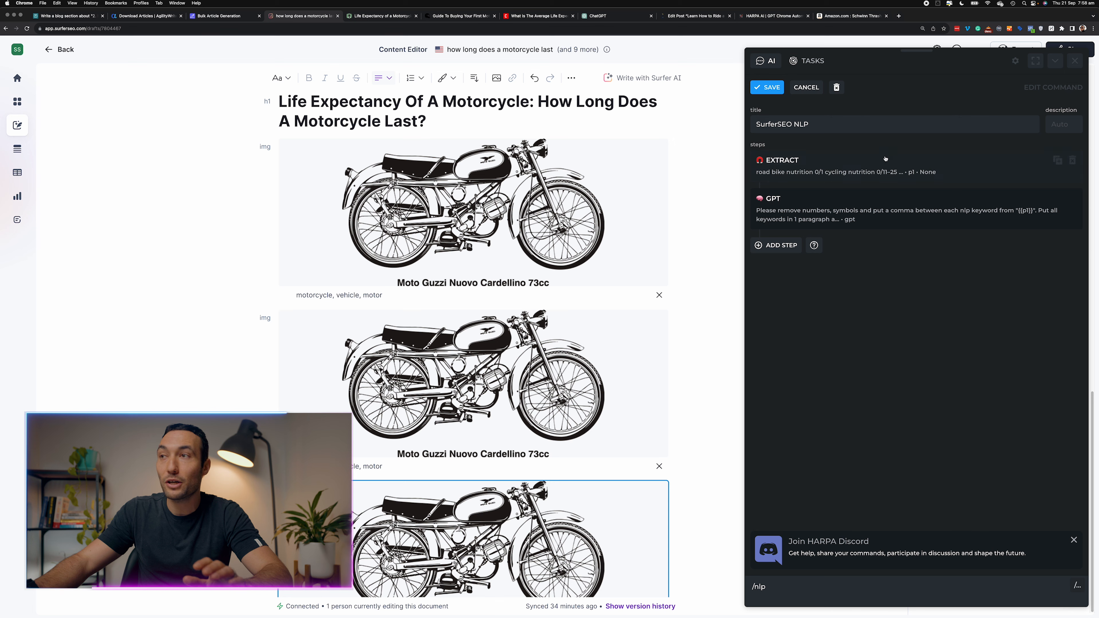
{"action": "left_click", "coordinate": [825, 171]}
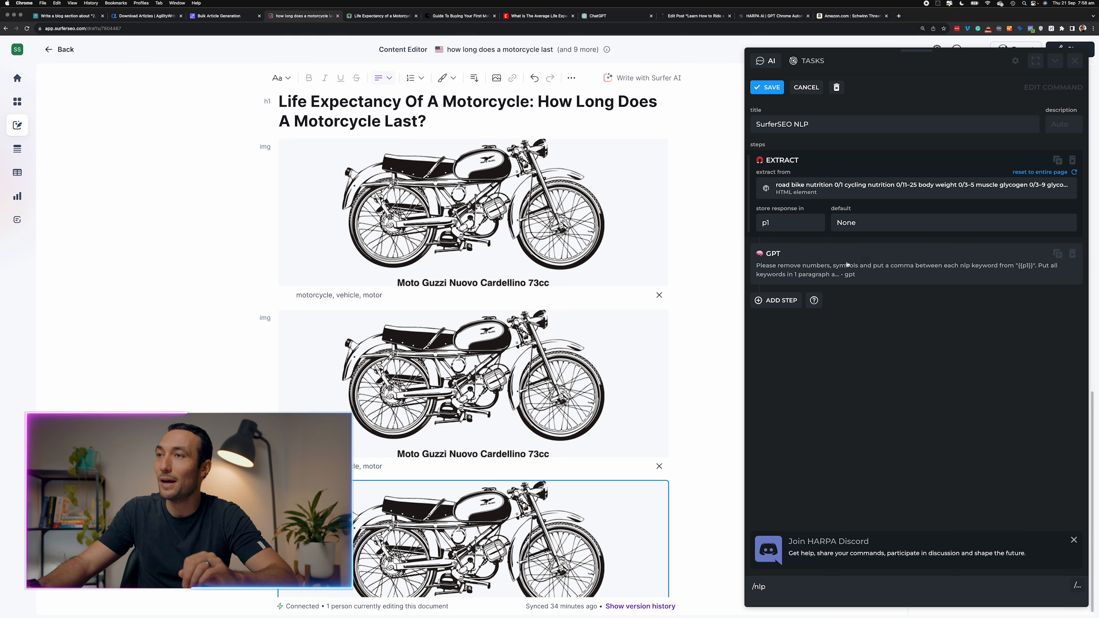
{"action": "left_click", "coordinate": [813, 246]}
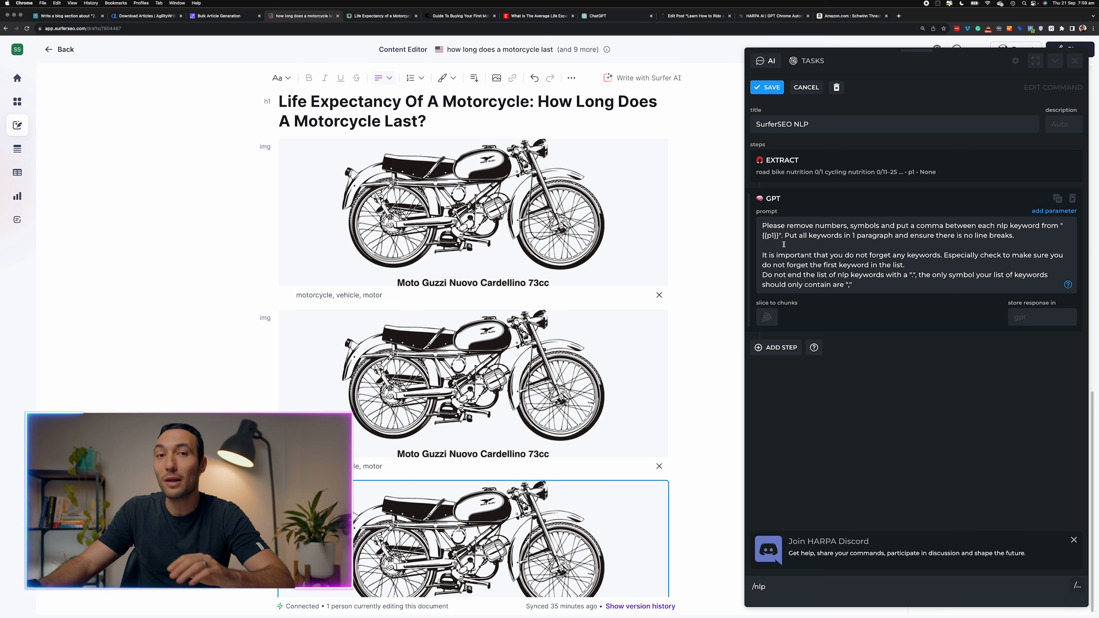
{"action": "left_click", "coordinate": [792, 248]}
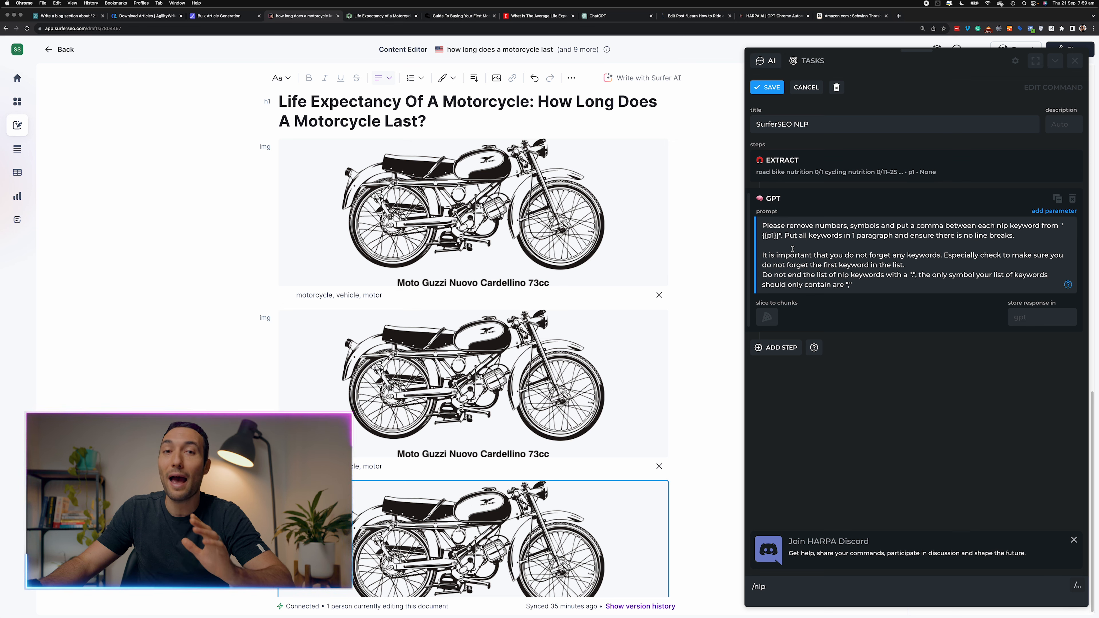
{"action": "left_click", "coordinate": [806, 87]}
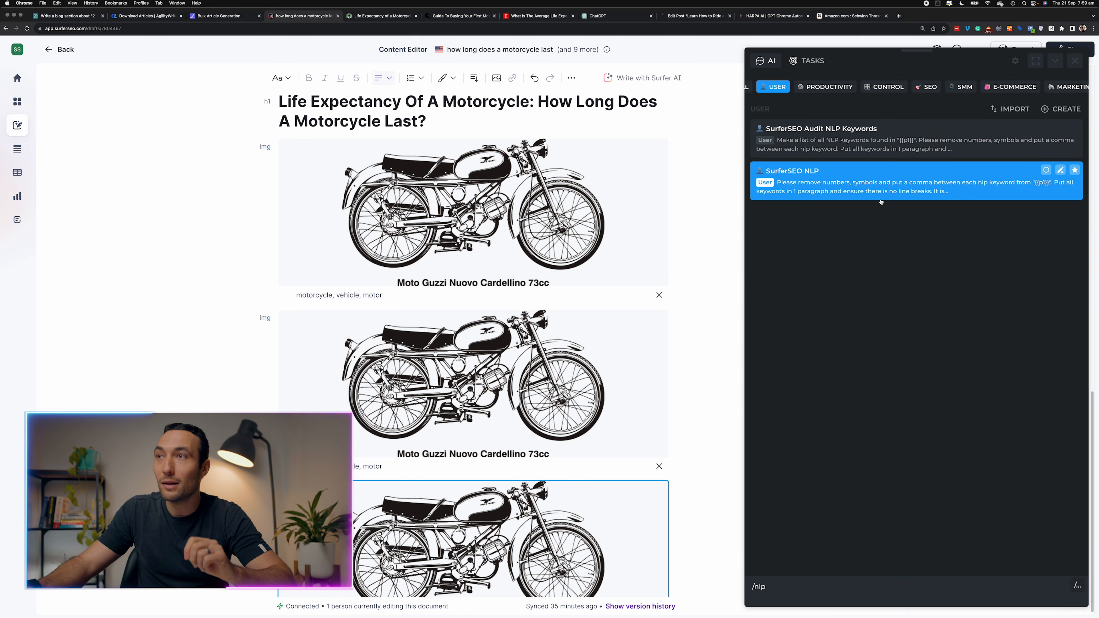
Step: Clear the "nlp" command search and open the SurferSEO Audit command for editing to examine its steps
{"action": "key", "text": "BackSpace"}
{"action": "key", "text": "BackSpace"}
{"action": "key", "text": "BackSpace"}
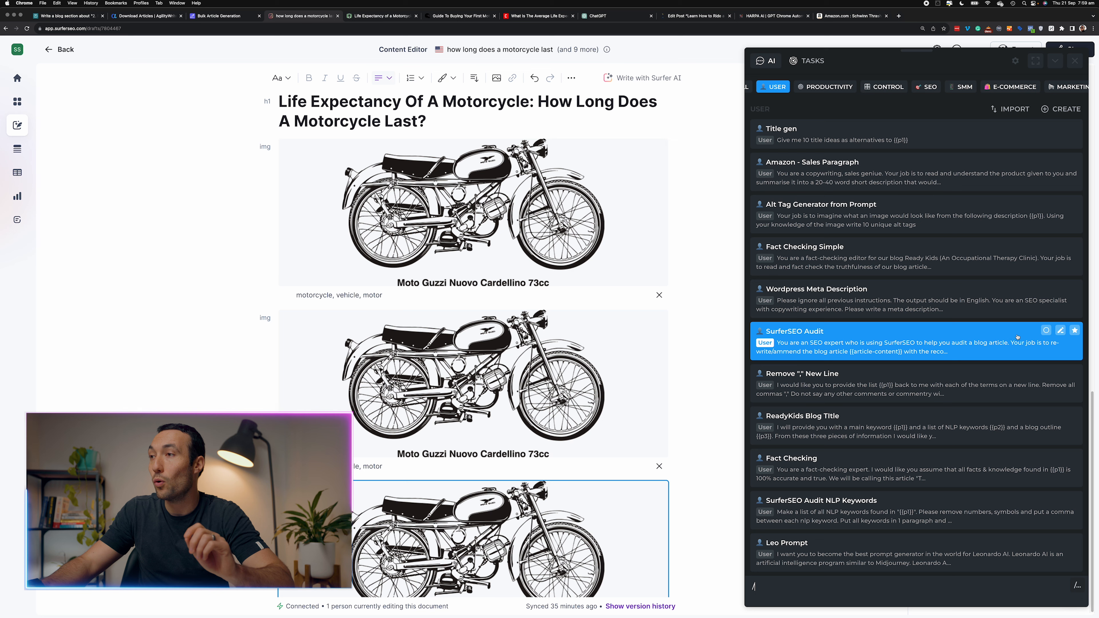
{"action": "left_click", "coordinate": [1060, 331]}
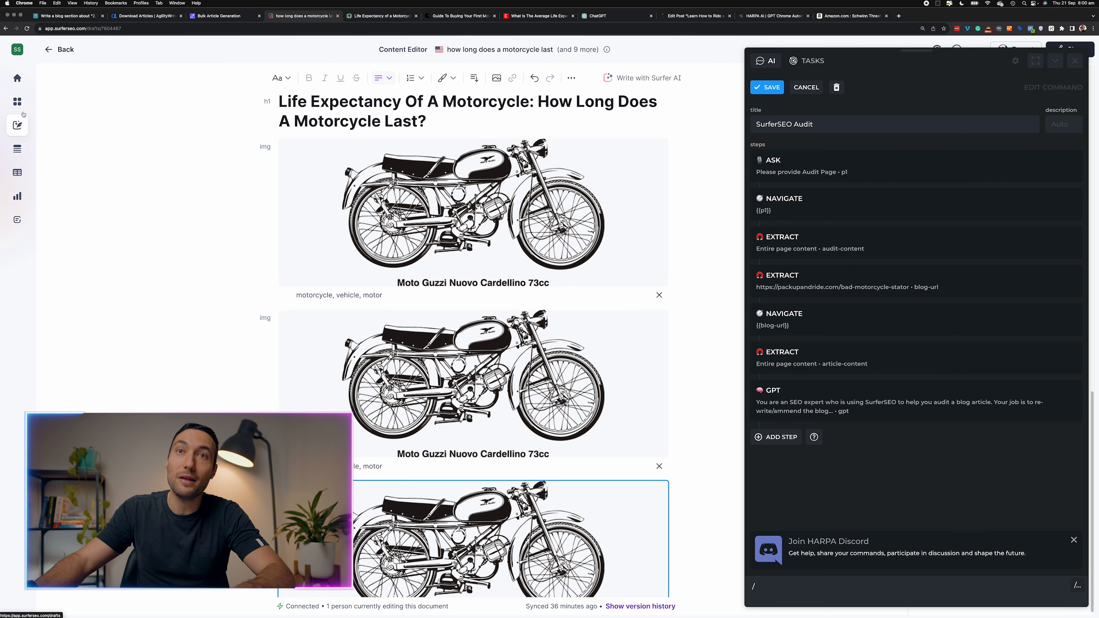
Step: Open Surfer's Audit section and the "bad stator symptoms" audit, and check its content score
{"action": "left_click", "coordinate": [22, 148]}
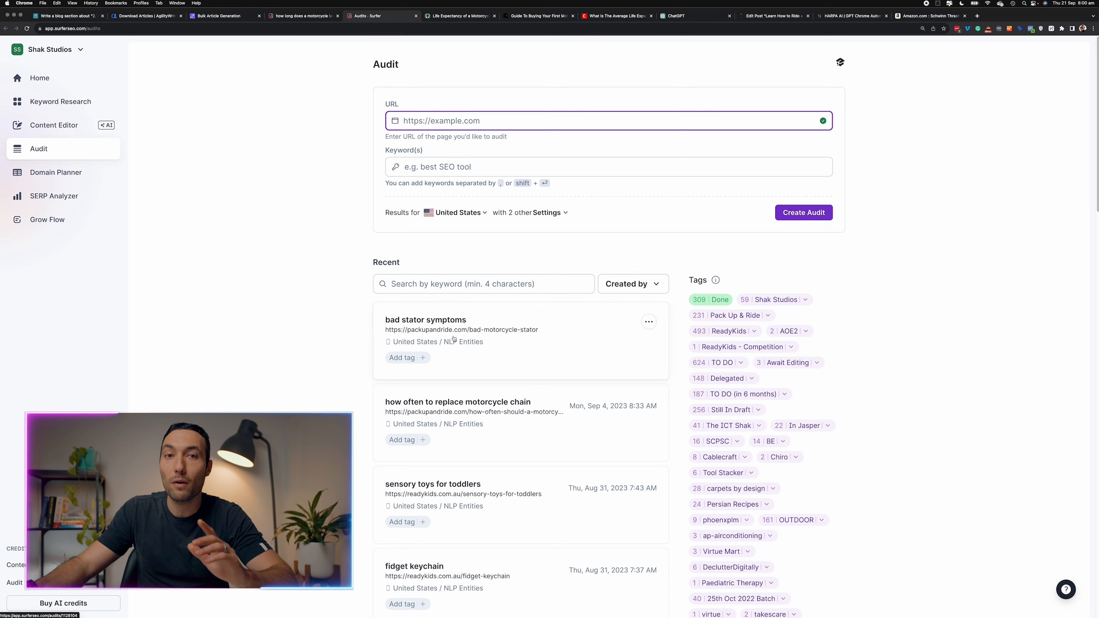
{"action": "left_click", "coordinate": [477, 333]}
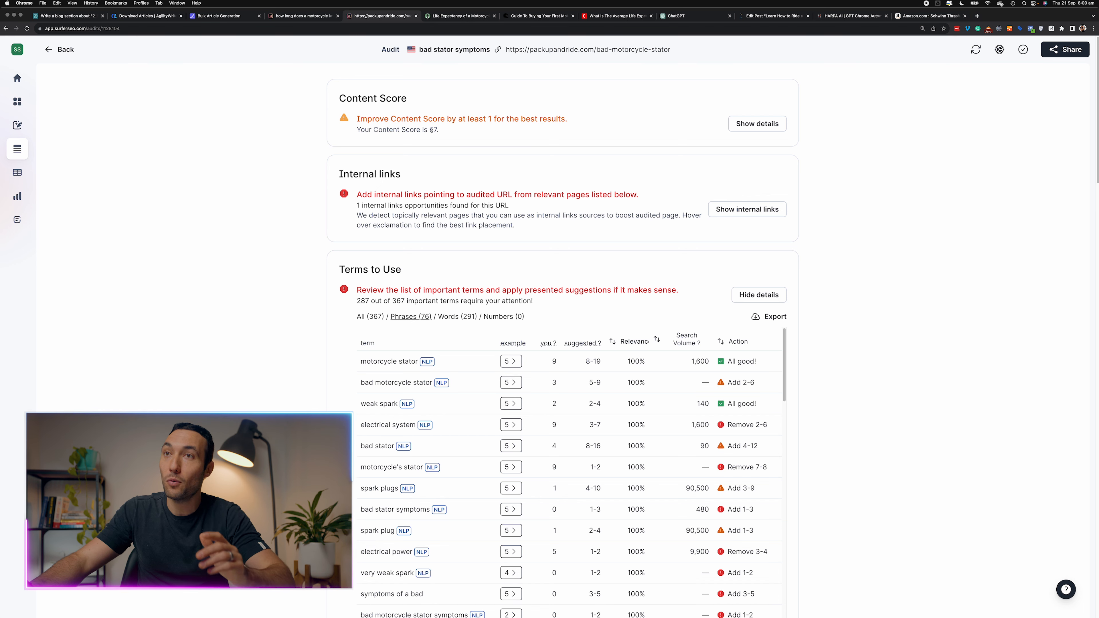
{"action": "left_click_drag", "start_coordinate": [434, 130], "coordinate": [443, 132]}
{"action": "left_click", "coordinate": [258, 295]}
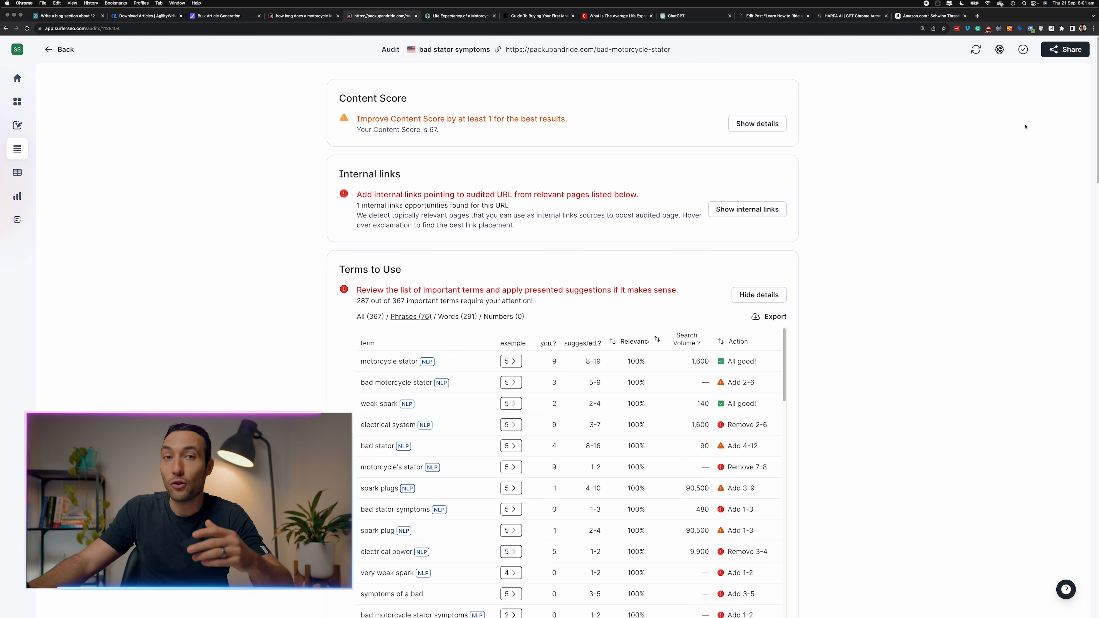
Step: Copy the share link of the "bad stator symptoms" audit and open HARPA on the audit page
{"action": "left_click", "coordinate": [1065, 50]}
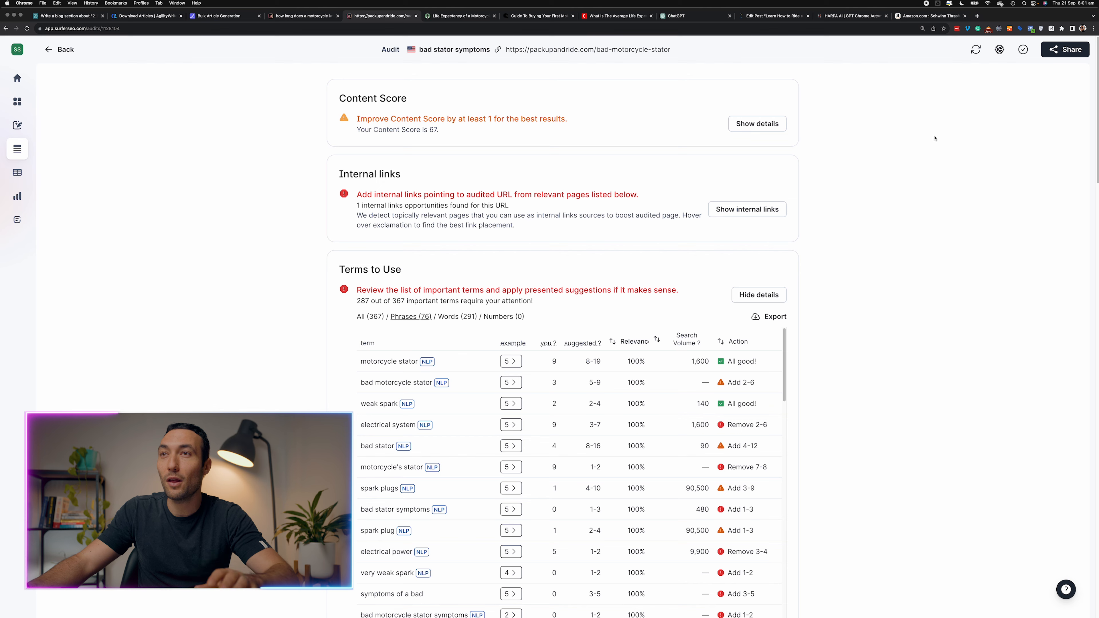
{"action": "scroll", "coordinate": [974, 181], "scroll_direction": "down", "scroll_amount": 1}
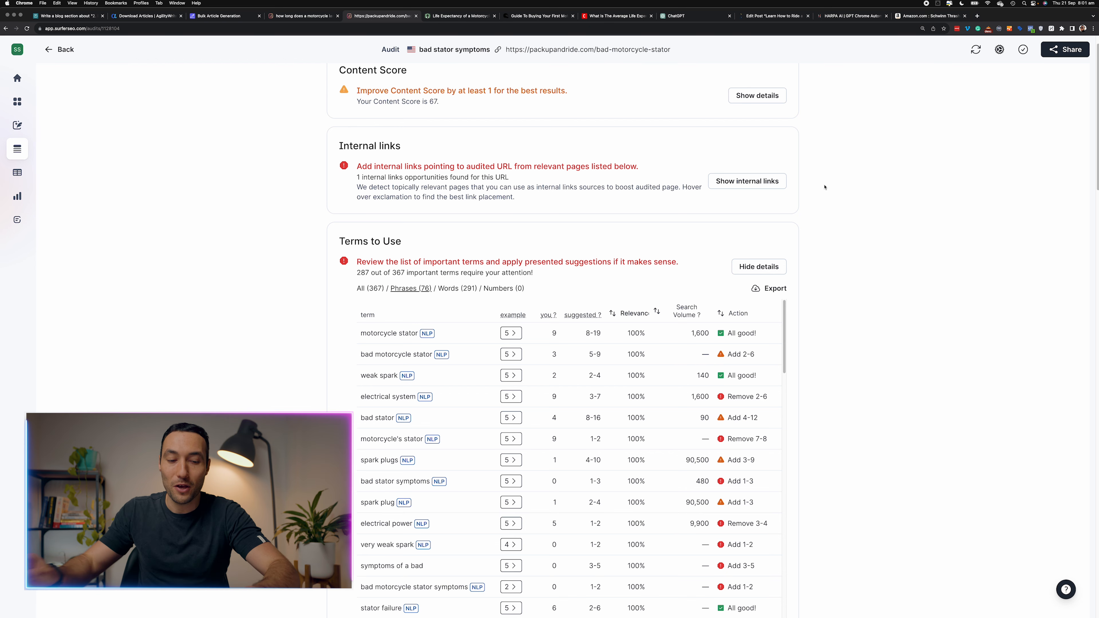
{"action": "left_click", "coordinate": [1062, 49]}
{"action": "key", "text": "alt+a"}
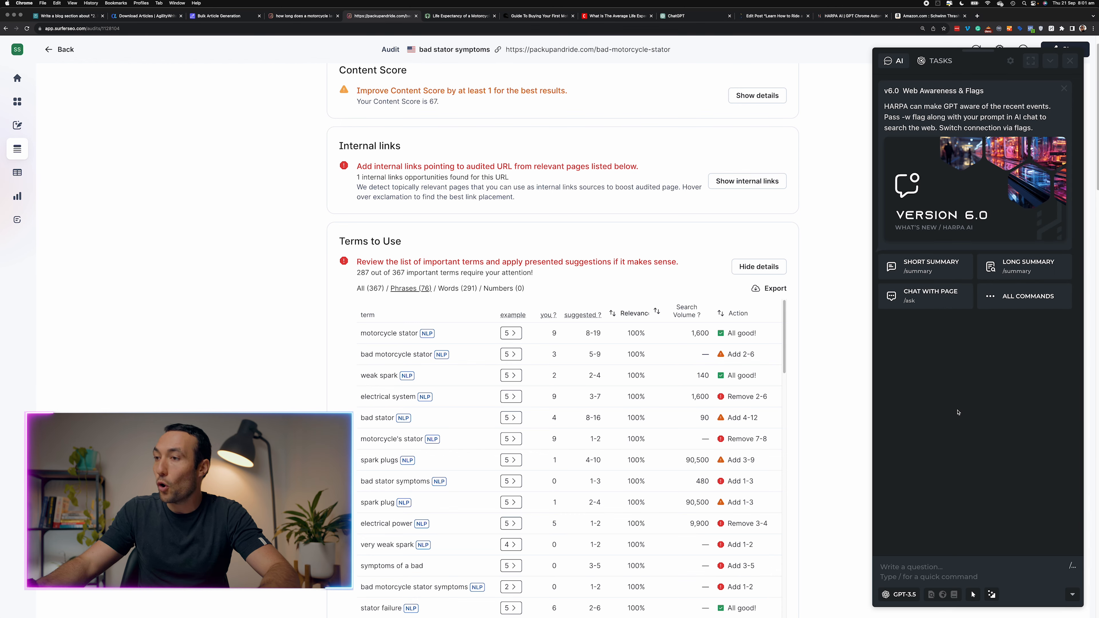
Step: Search the commands for "aud", open SurferSEO Audit for editing, read its GPT prompt, and leave without saving
{"action": "type", "text": "/aud"}
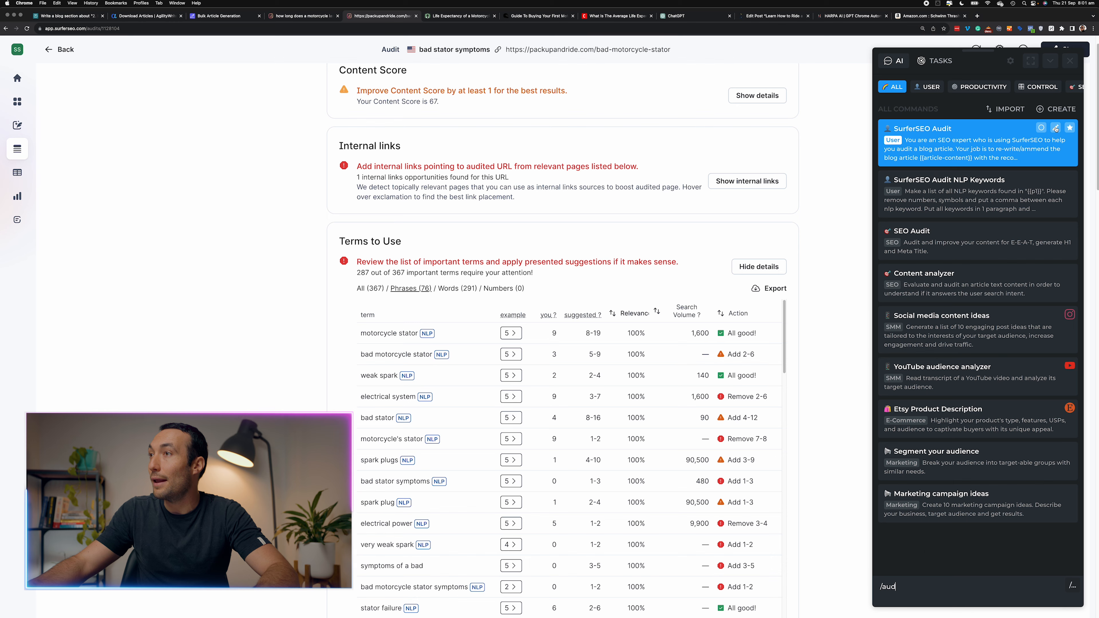
{"action": "left_click", "coordinate": [1056, 129]}
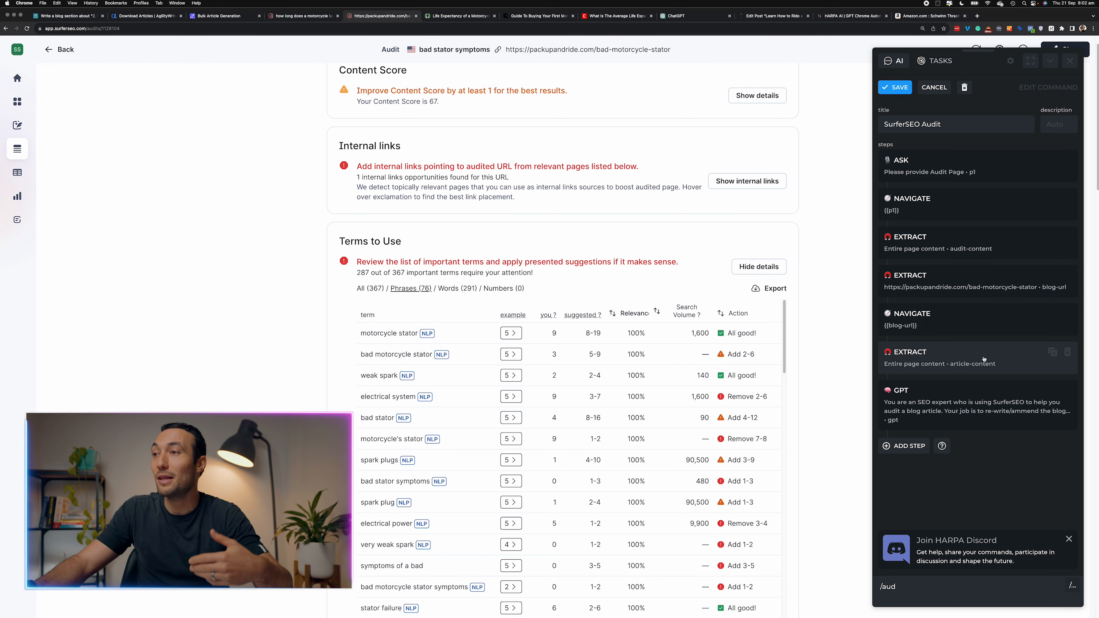
{"action": "left_click", "coordinate": [970, 404]}
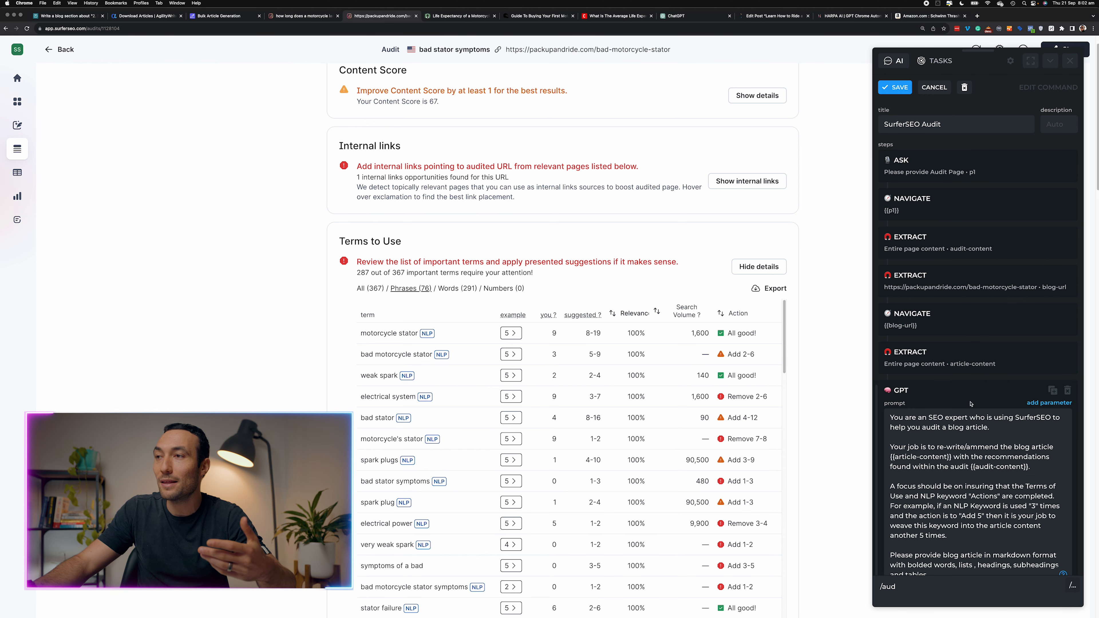
{"action": "scroll", "coordinate": [959, 405], "scroll_direction": "down", "scroll_amount": 2}
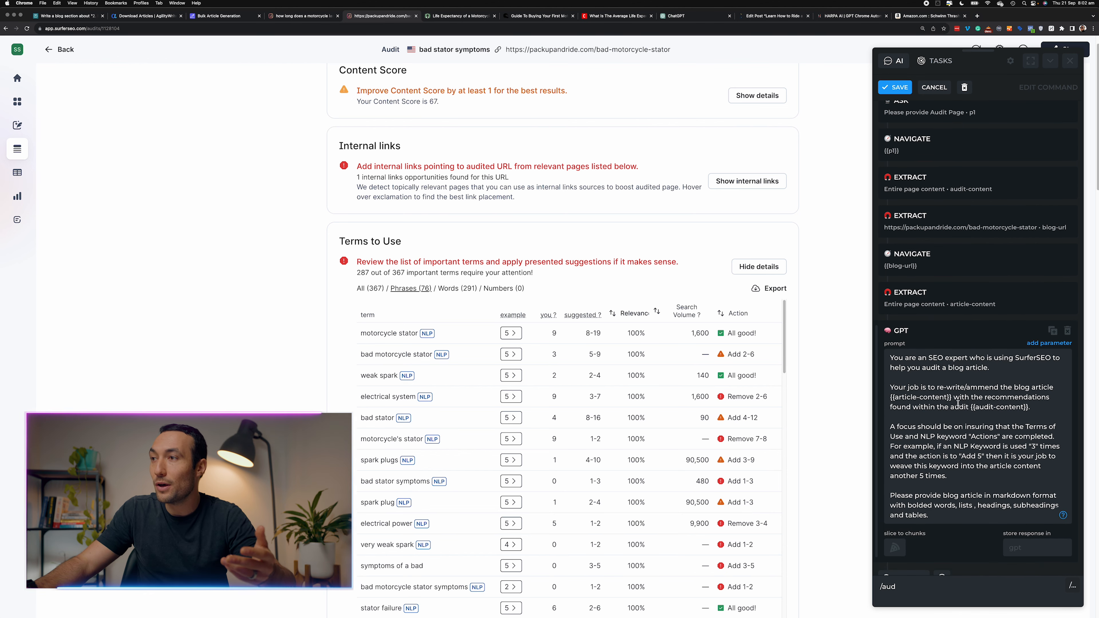
{"action": "scroll", "coordinate": [927, 406], "scroll_direction": "down", "scroll_amount": 1}
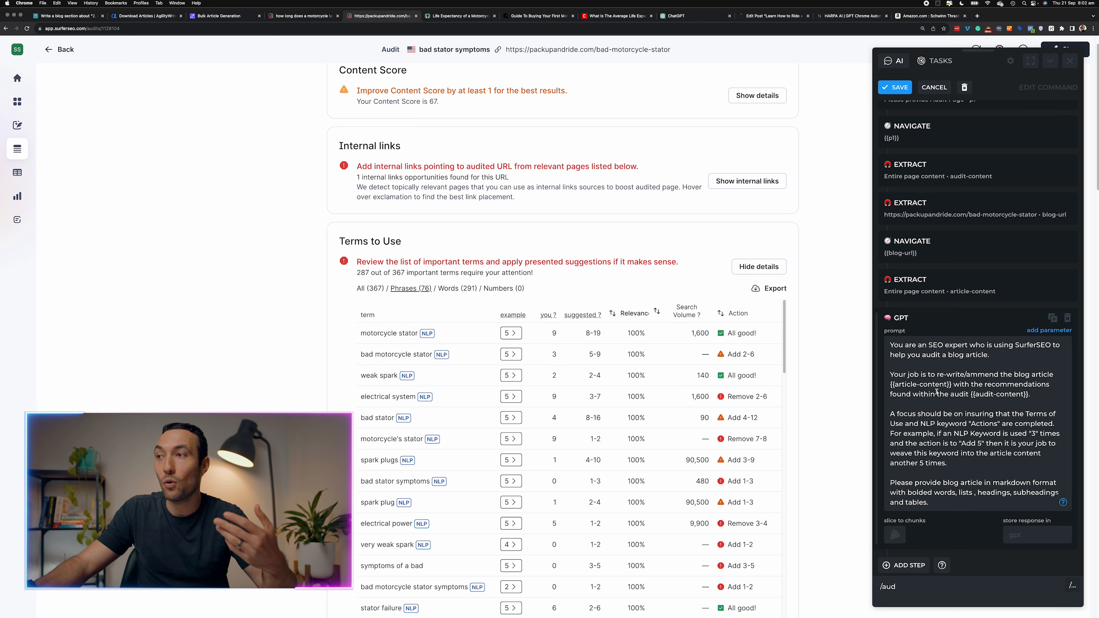
{"action": "scroll", "coordinate": [936, 392], "scroll_direction": "down", "scroll_amount": 2}
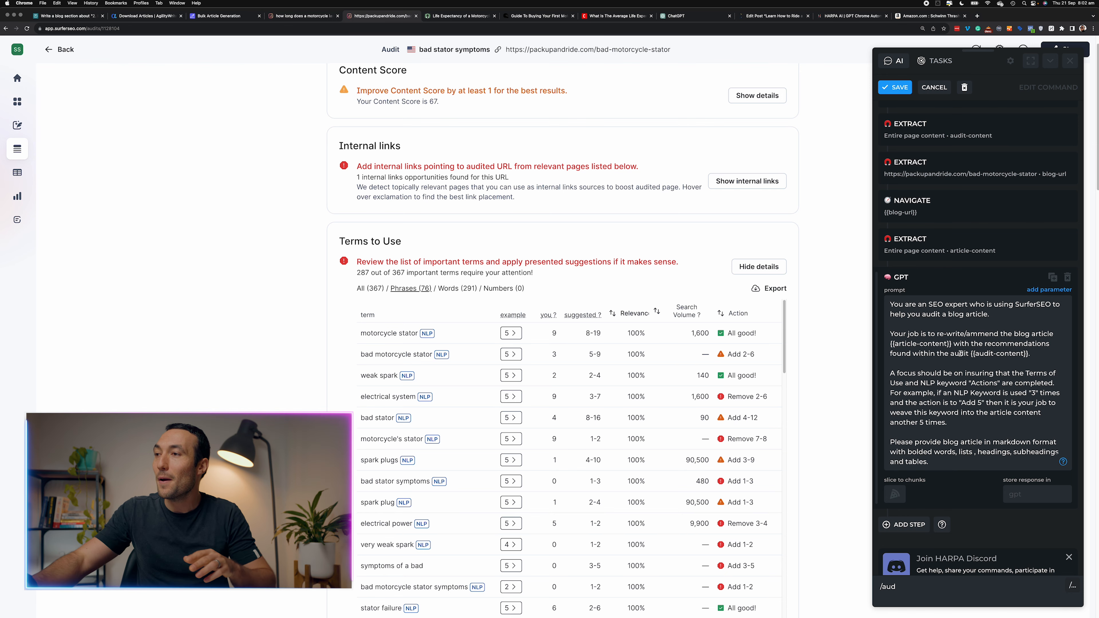
{"action": "left_click", "coordinate": [933, 87]}
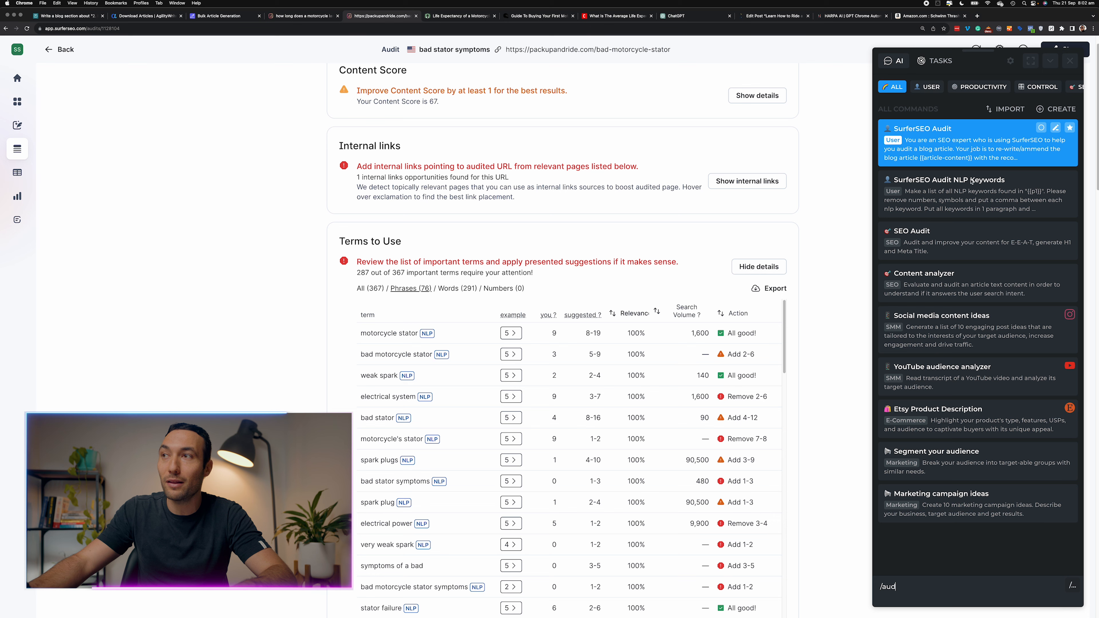
Step: Run the SurferSEO Audit command and submit the copied audit share link as the audit page
{"action": "left_click", "coordinate": [968, 158]}
{"action": "key", "text": "super+v"}
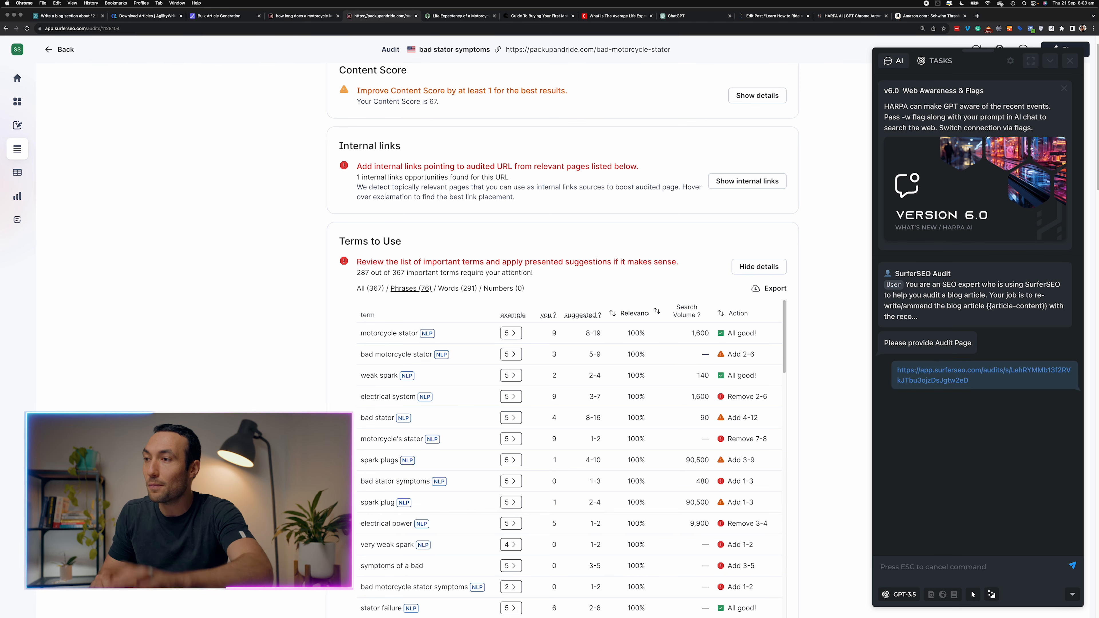
{"action": "key", "text": "Return"}
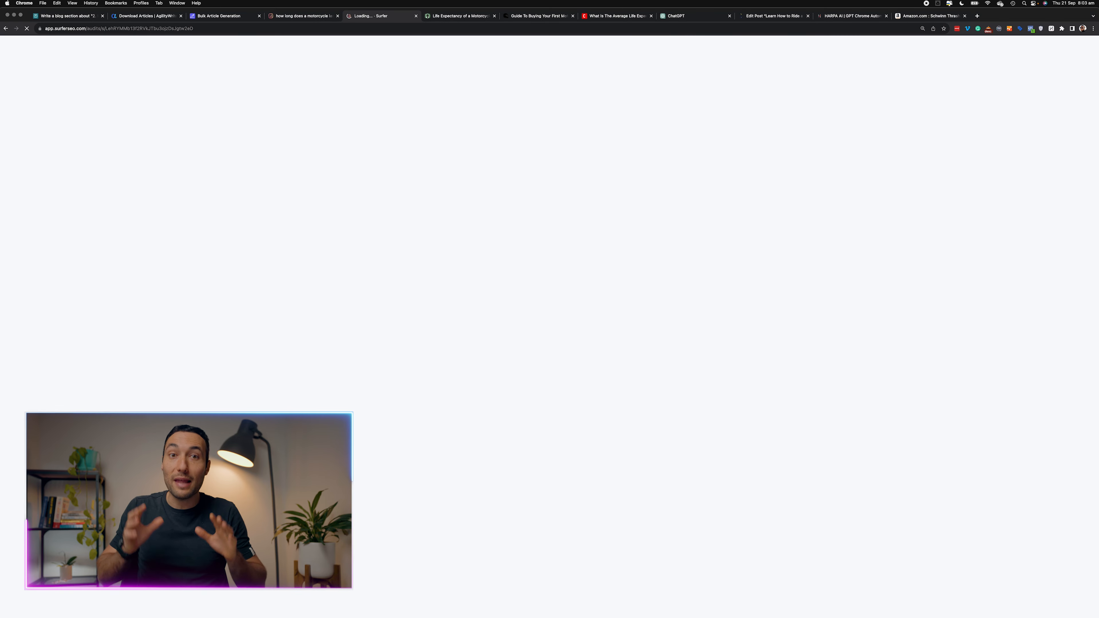